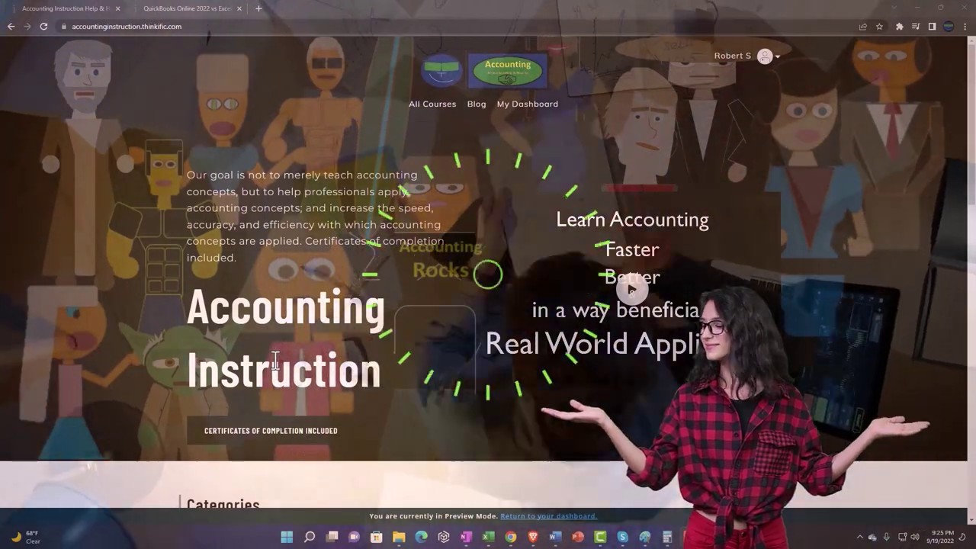
- Browse the accounting course categories and look through the lesson sections of the QuickBooks Online 2022 vs Excel course
{"action": "scroll", "coordinate": [134, 424], "scroll_direction": "down", "scroll_amount": 7}
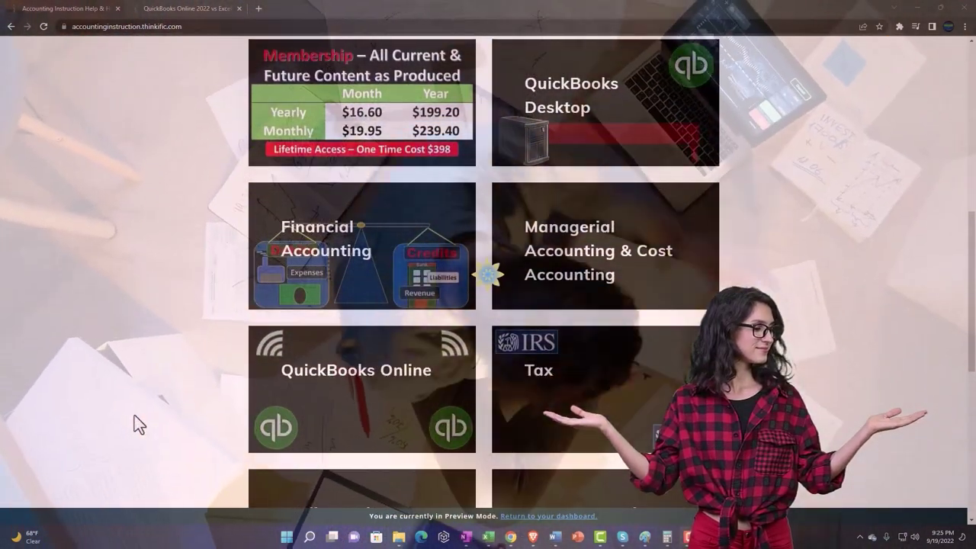
{"action": "scroll", "coordinate": [135, 418], "scroll_direction": "down", "scroll_amount": 5}
{"action": "scroll", "coordinate": [137, 424], "scroll_direction": "down", "scroll_amount": 1}
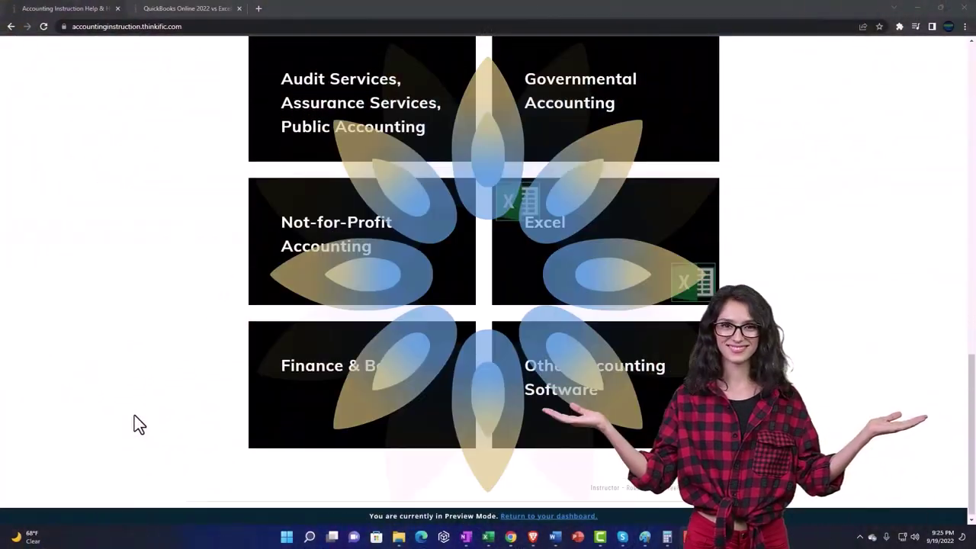
{"action": "left_click", "coordinate": [175, 9]}
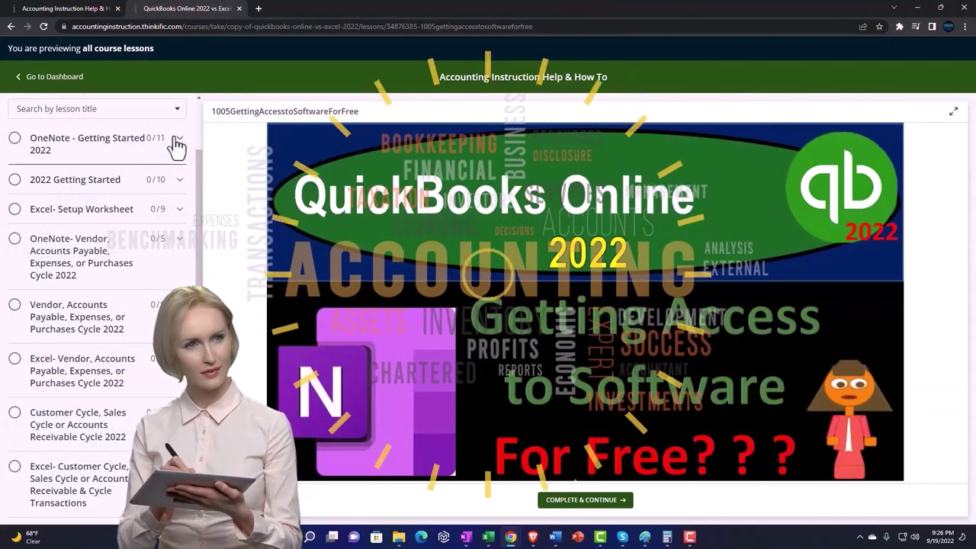
{"action": "left_click", "coordinate": [177, 142]}
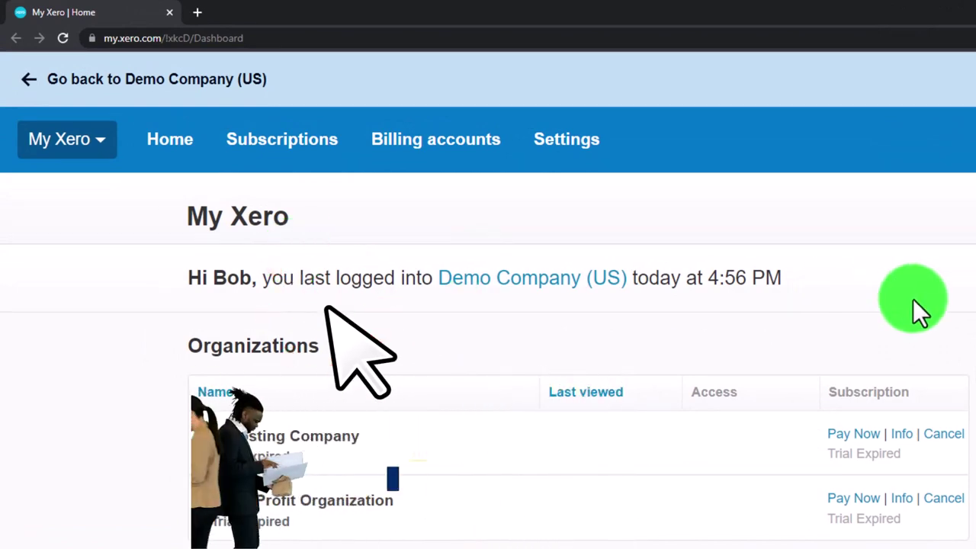
- Reset the Demo Company (US) in My Xero and hide the Get to know Xero panel on its dashboard
{"action": "key", "text": "ctrl+plus"}
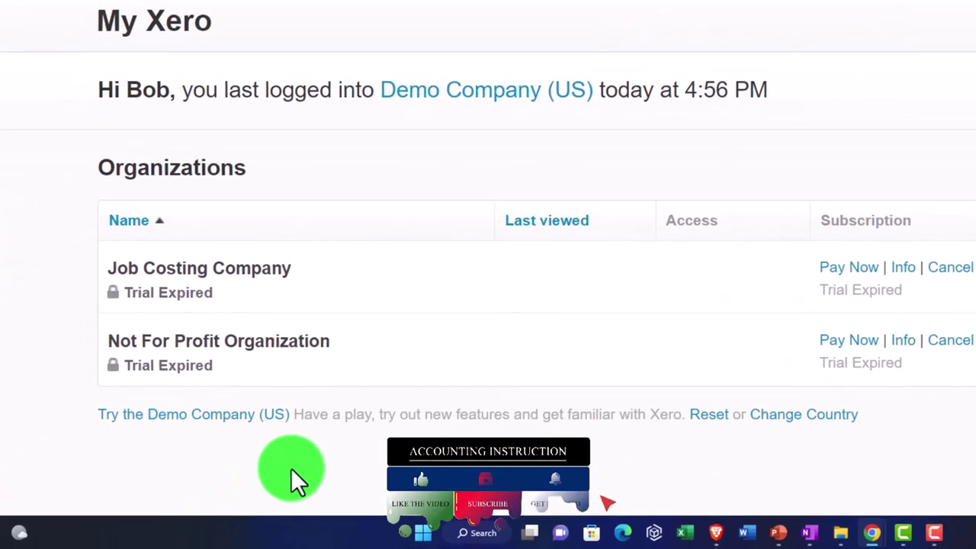
{"action": "left_click", "coordinate": [711, 414]}
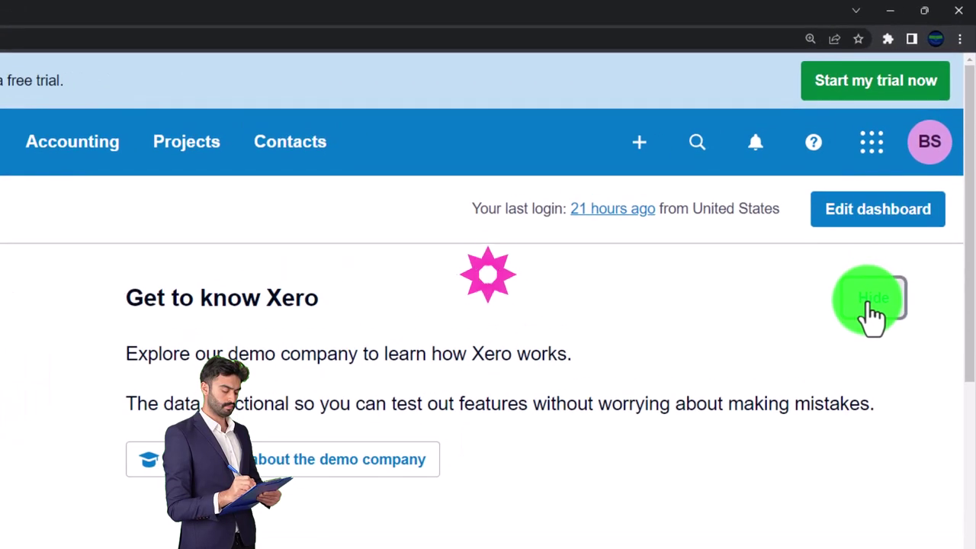
{"action": "left_click", "coordinate": [905, 204]}
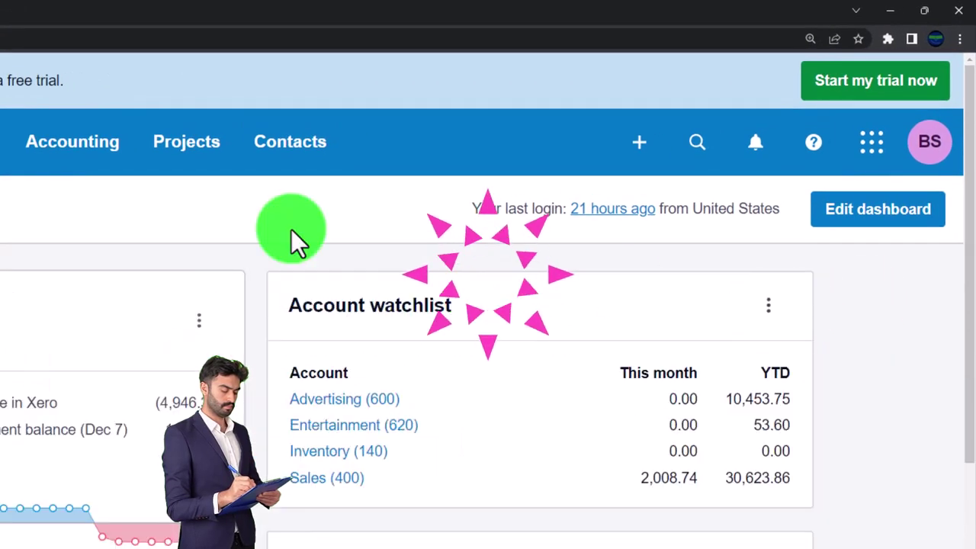
- Duplicate the Demo Company dashboard twice so it is open in three browser tabs
{"action": "right_click", "coordinate": [130, 17]}
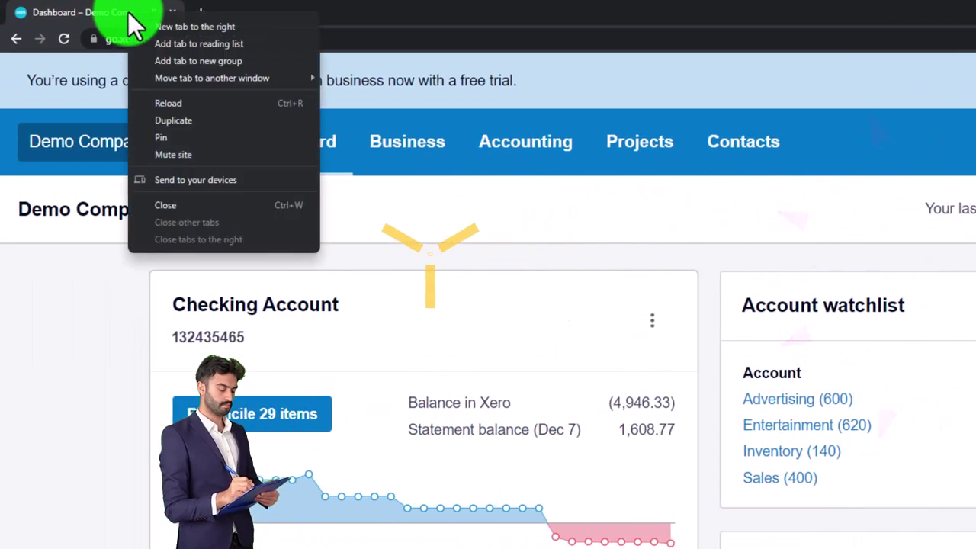
{"action": "left_click", "coordinate": [217, 122]}
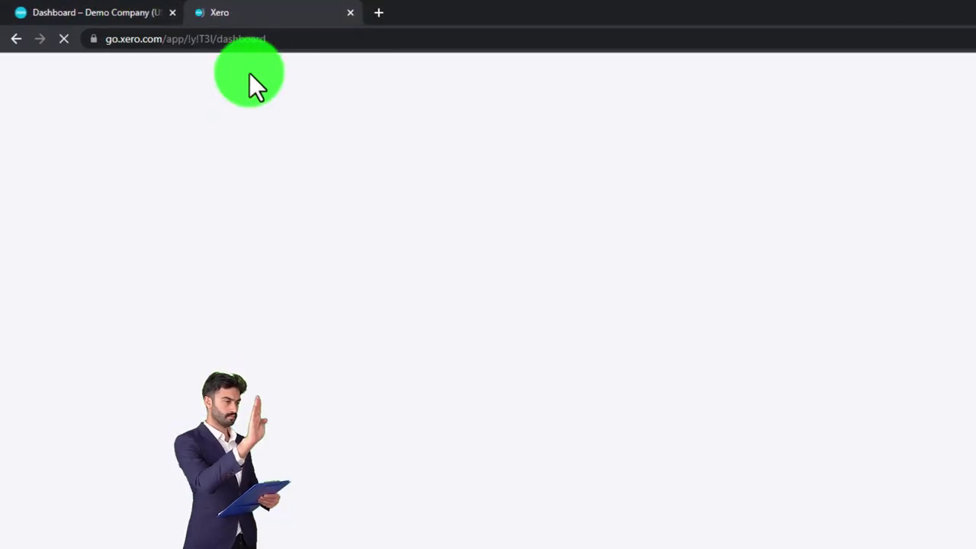
{"action": "right_click", "coordinate": [270, 12]}
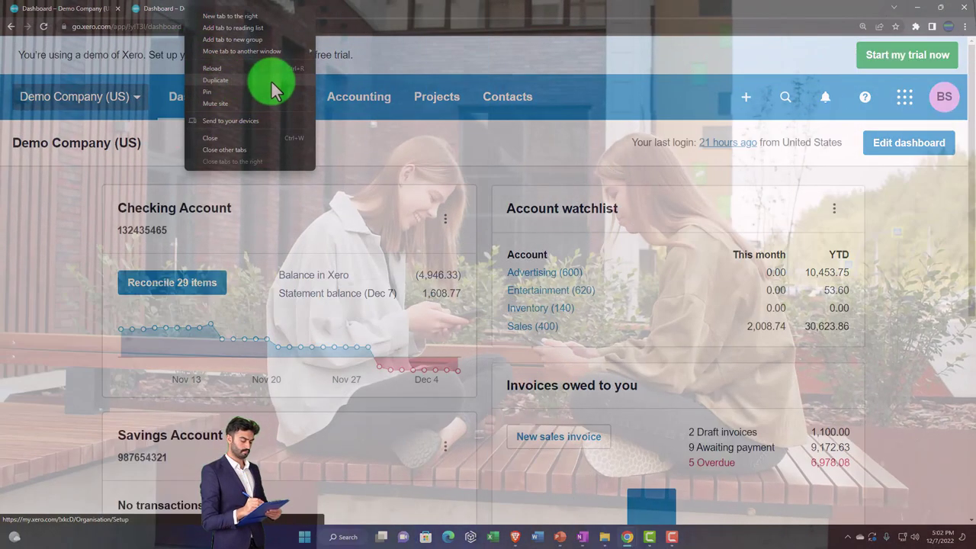
{"action": "left_click", "coordinate": [271, 80]}
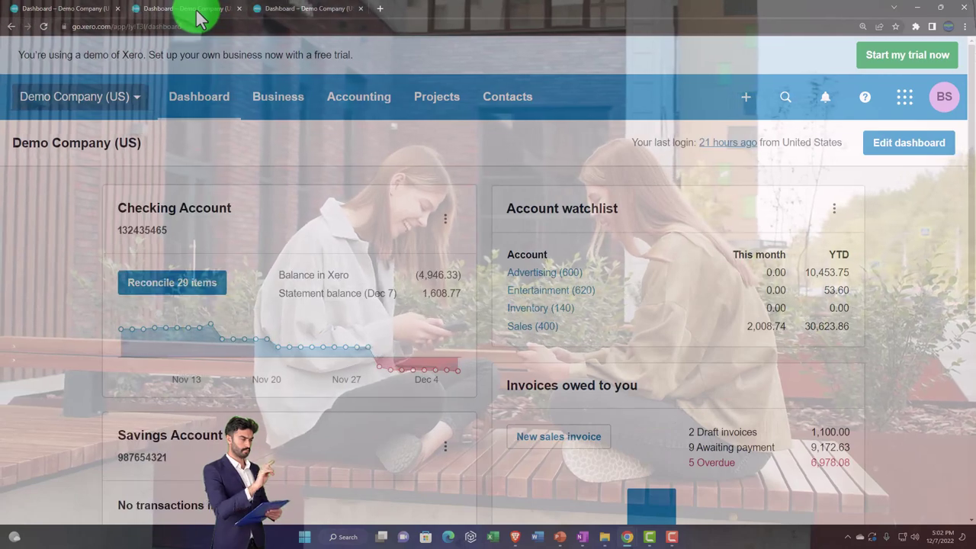
- Open the Balance Sheet report in the second browser tab and the Income Statement (Profit and Loss) in the third
{"action": "left_click", "coordinate": [350, 103]}
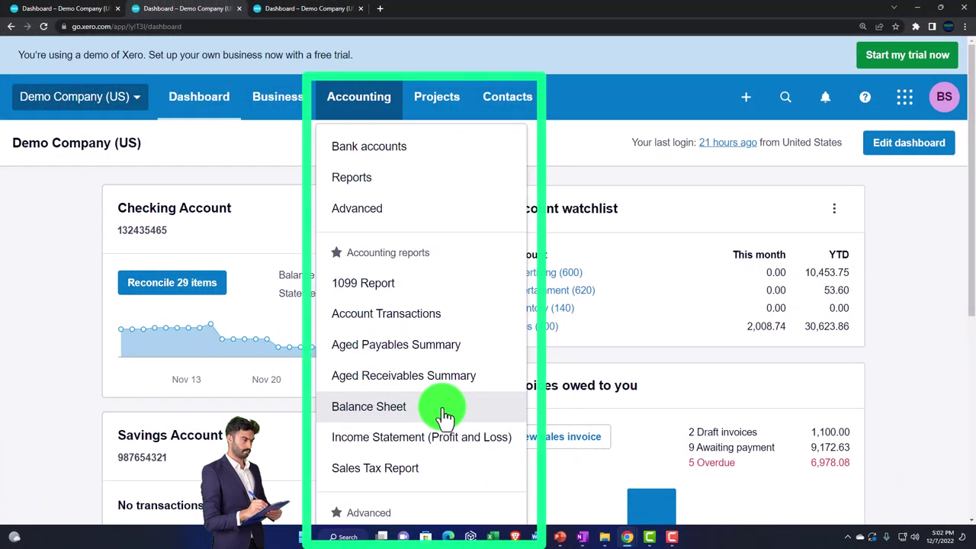
{"action": "left_click", "coordinate": [445, 412]}
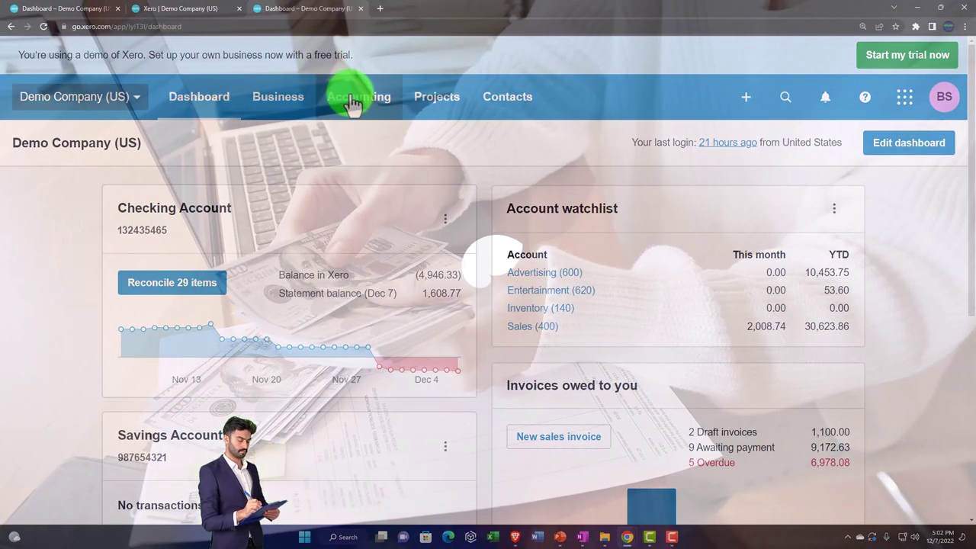
{"action": "left_click", "coordinate": [352, 101]}
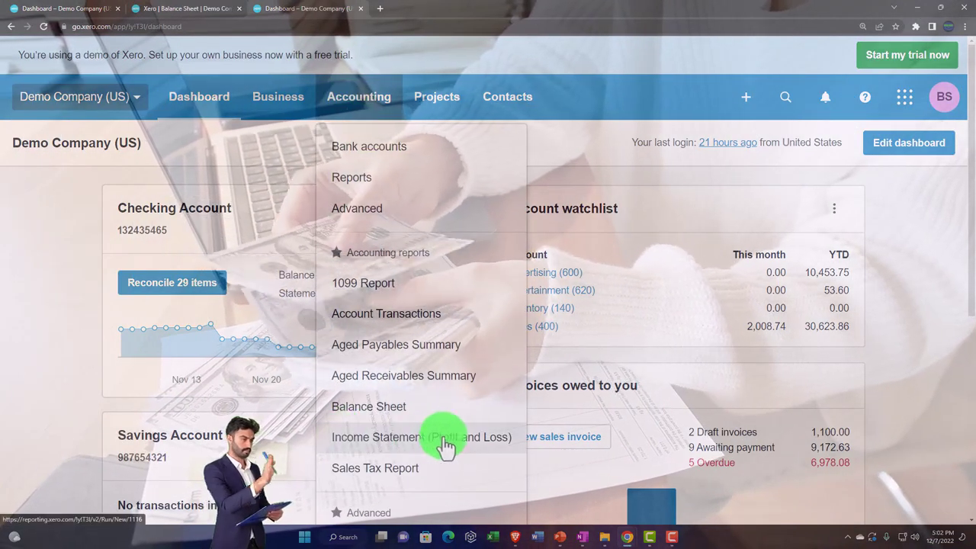
{"action": "left_click", "coordinate": [500, 445]}
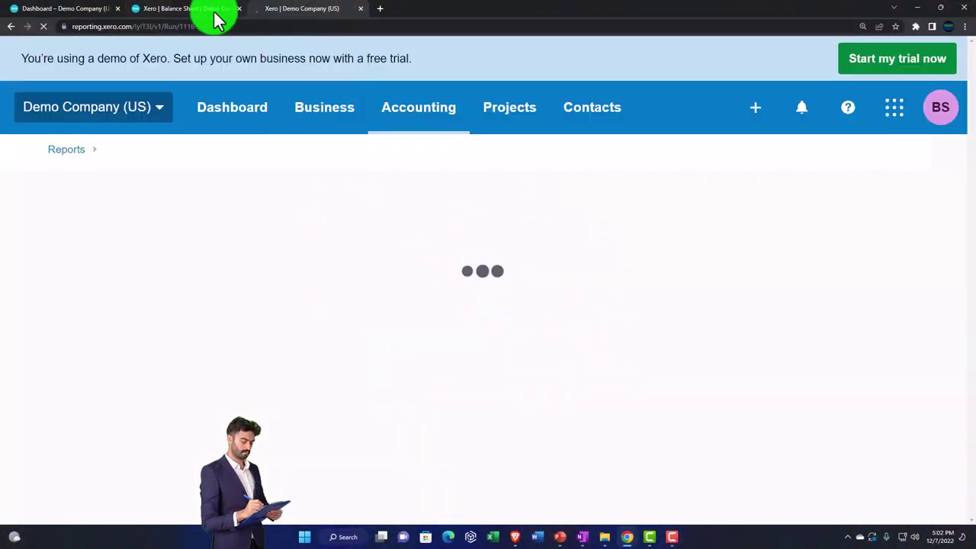
- Set the Balance Sheet report date to Dec 31, 2022 and update the report
{"action": "left_click", "coordinate": [193, 11]}
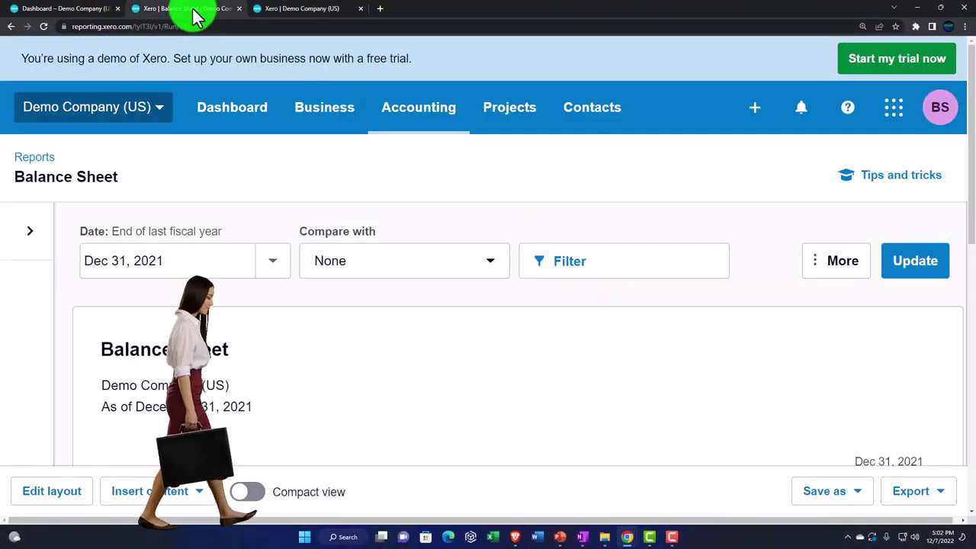
{"action": "left_click", "coordinate": [273, 271]}
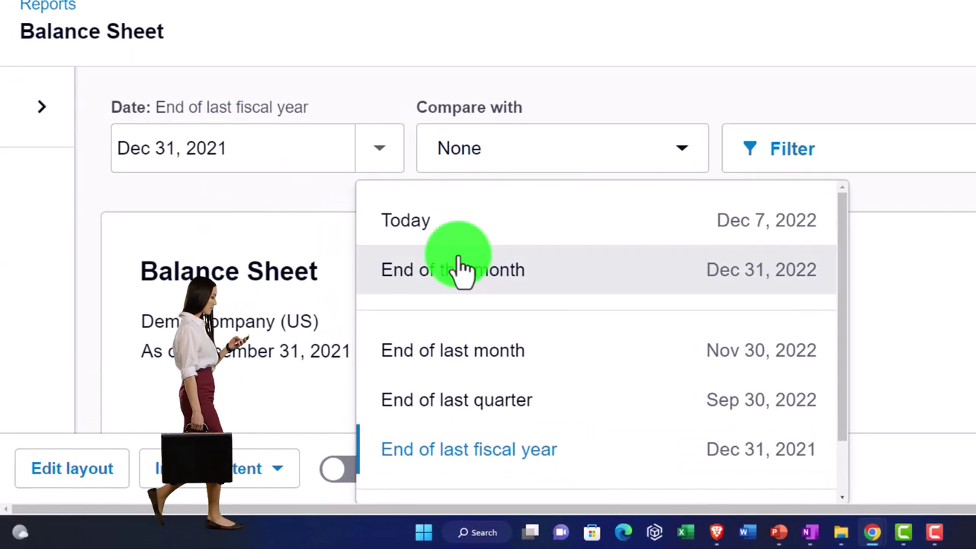
{"action": "scroll", "coordinate": [340, 354], "scroll_direction": "down", "scroll_amount": 1}
{"action": "left_click", "coordinate": [495, 467]}
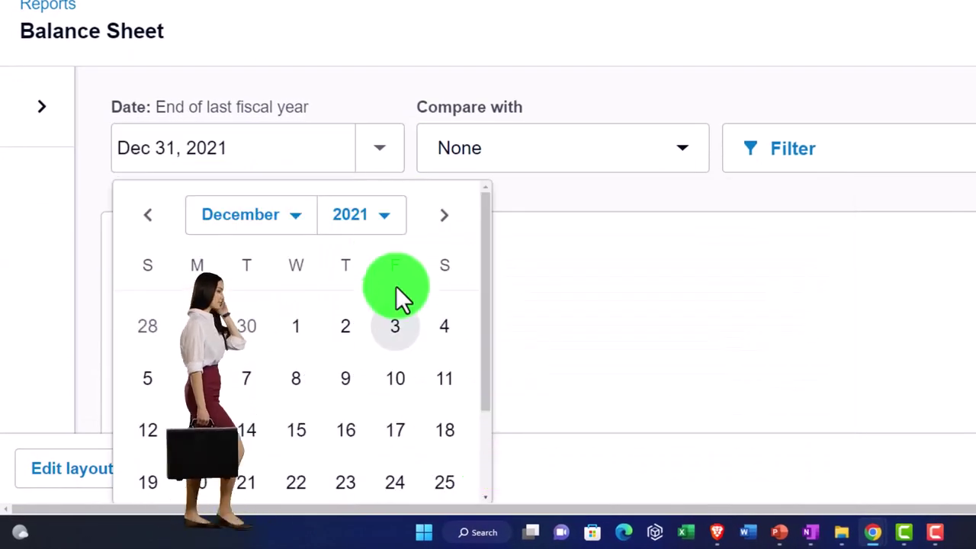
{"action": "left_click", "coordinate": [382, 220]}
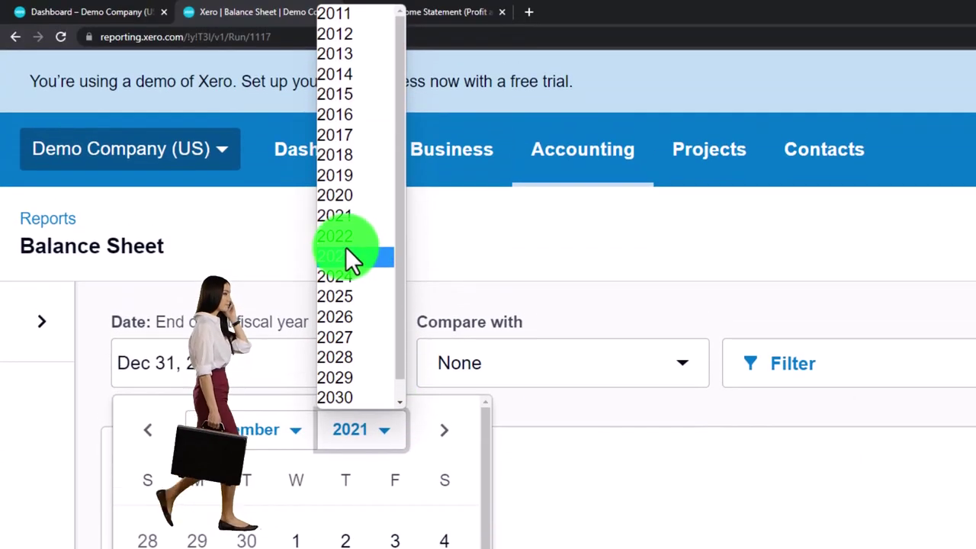
{"action": "left_click", "coordinate": [350, 20]}
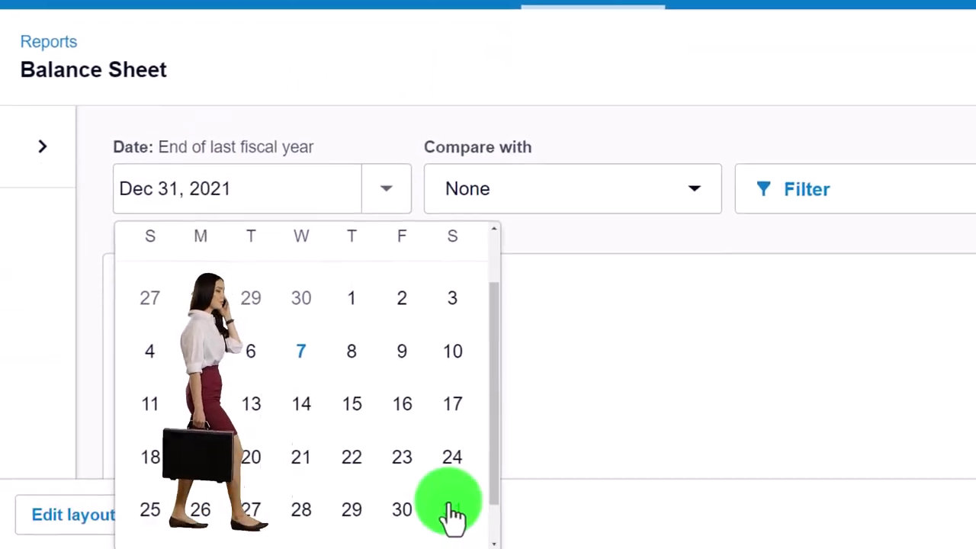
{"action": "left_click", "coordinate": [453, 515]}
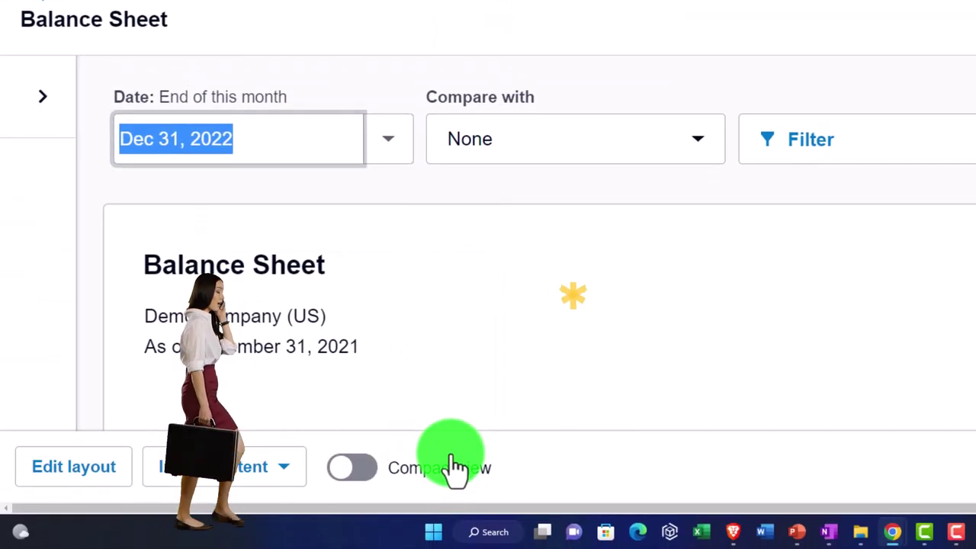
{"action": "left_click", "coordinate": [975, 159]}
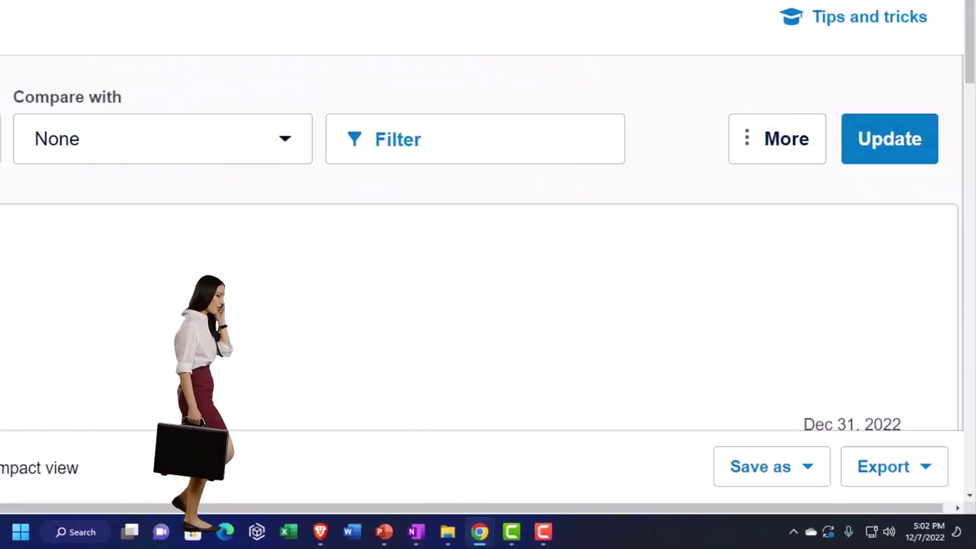
- Return to the dashboard and review the available new-transaction types and the accounting options down to the chart of accounts
{"action": "left_click", "coordinate": [54, 8]}
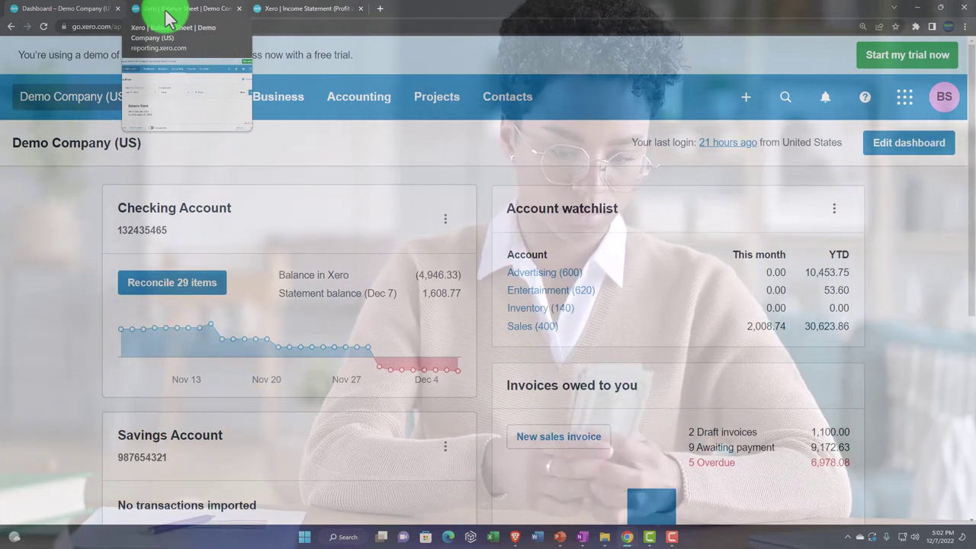
{"action": "left_click", "coordinate": [744, 99]}
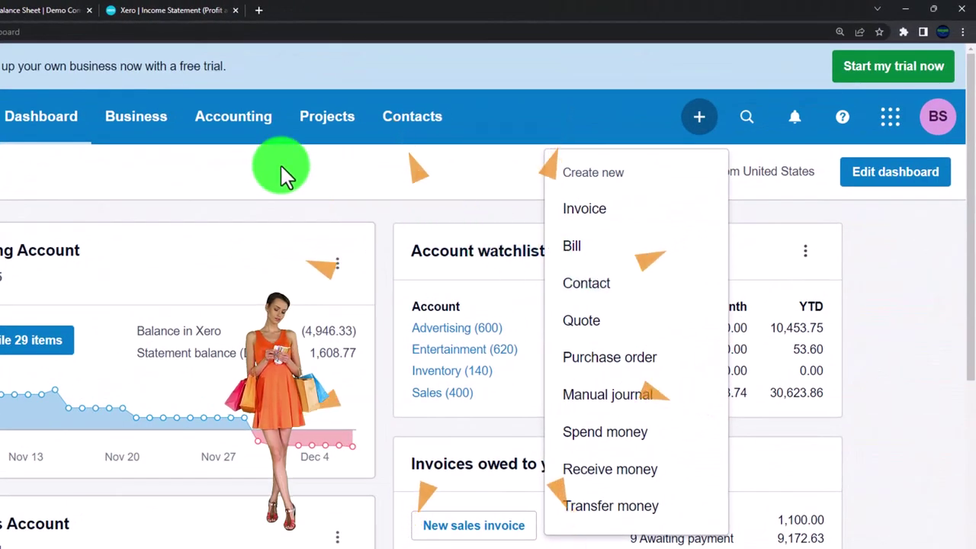
{"action": "left_click", "coordinate": [229, 122]}
{"action": "scroll", "coordinate": [260, 273], "scroll_direction": "down", "scroll_amount": 2}
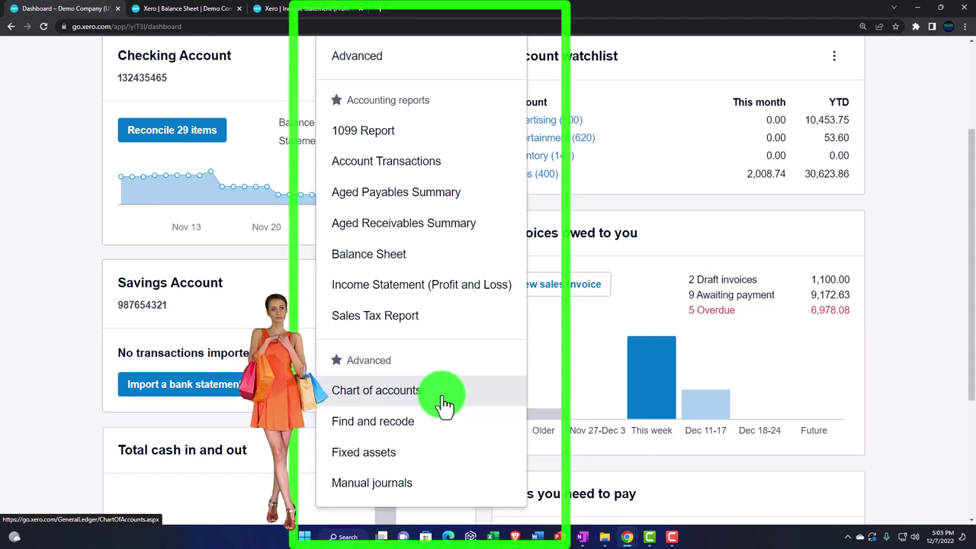
{"action": "left_click", "coordinate": [71, 261]}
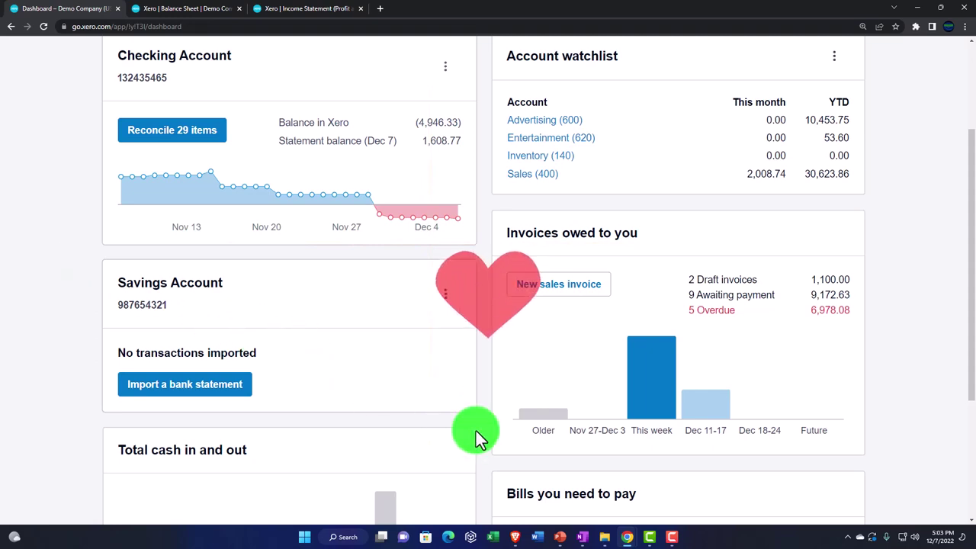
- Switch to OneNote and examine the vendor, customer and employee cycles in the Xero 2023 overview flowchart
{"action": "left_click", "coordinate": [587, 538]}
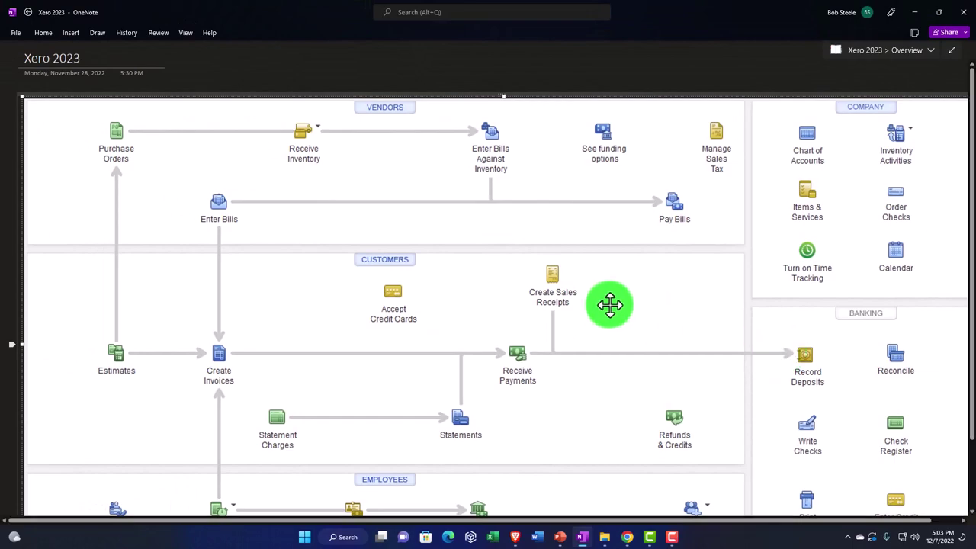
{"action": "scroll", "coordinate": [608, 372], "scroll_direction": "down", "scroll_amount": 2}
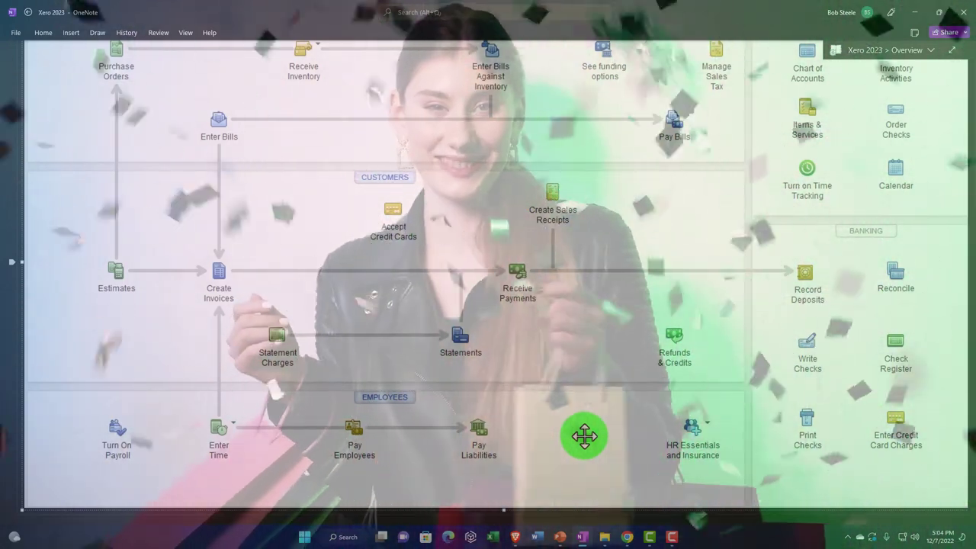
{"action": "scroll", "coordinate": [584, 436], "scroll_direction": "up", "scroll_amount": 2}
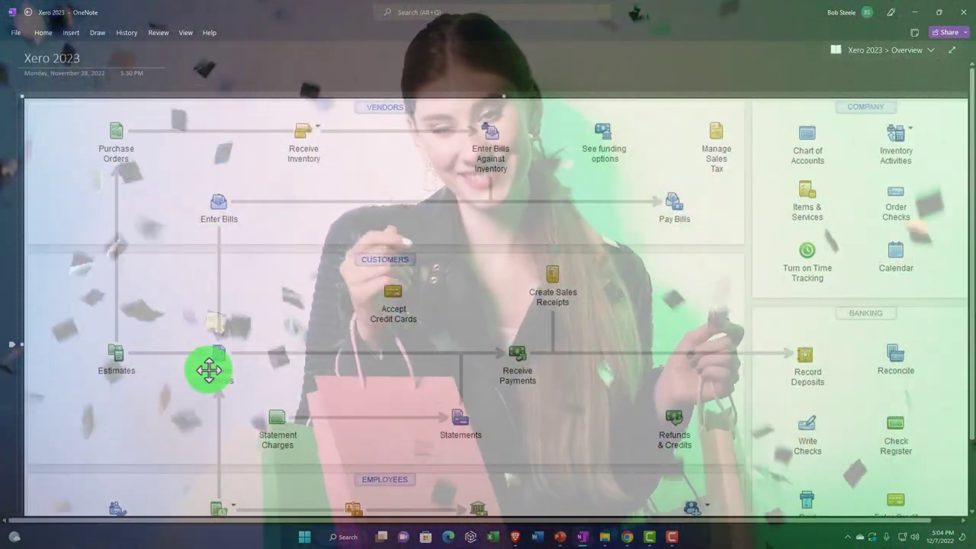
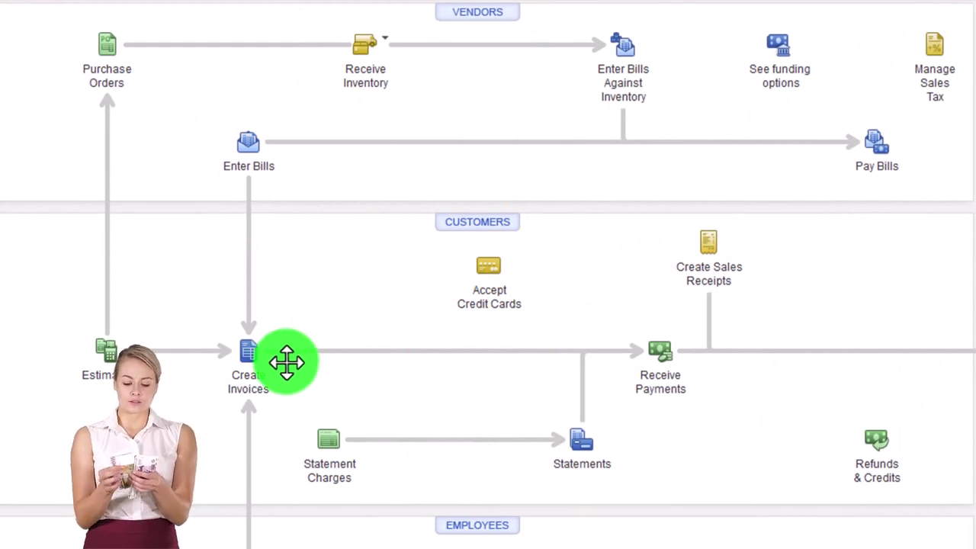
- Switch back to Xero, start a new invoice and add the GB1-White single golf balls item, dismissing the customer details request
{"action": "left_click", "coordinate": [343, 88]}
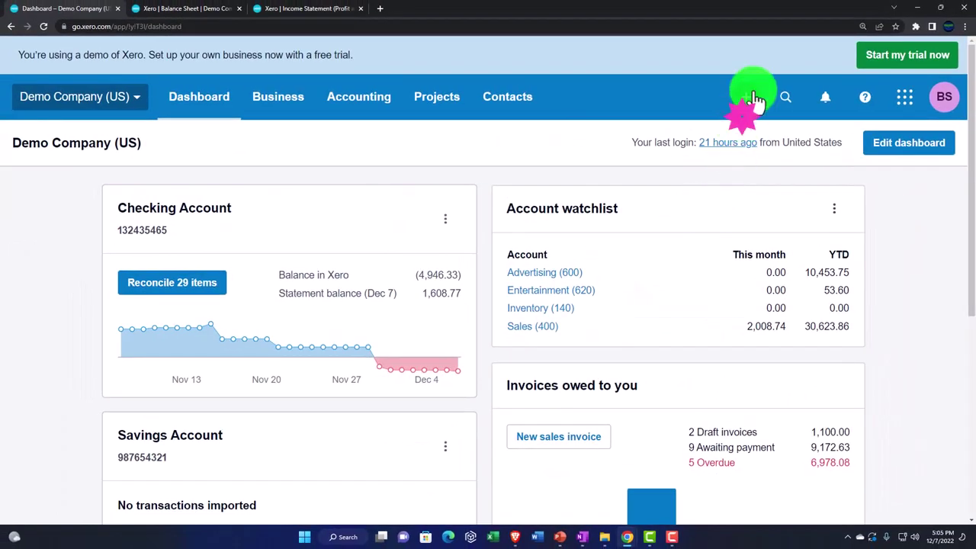
{"action": "left_click", "coordinate": [755, 97]}
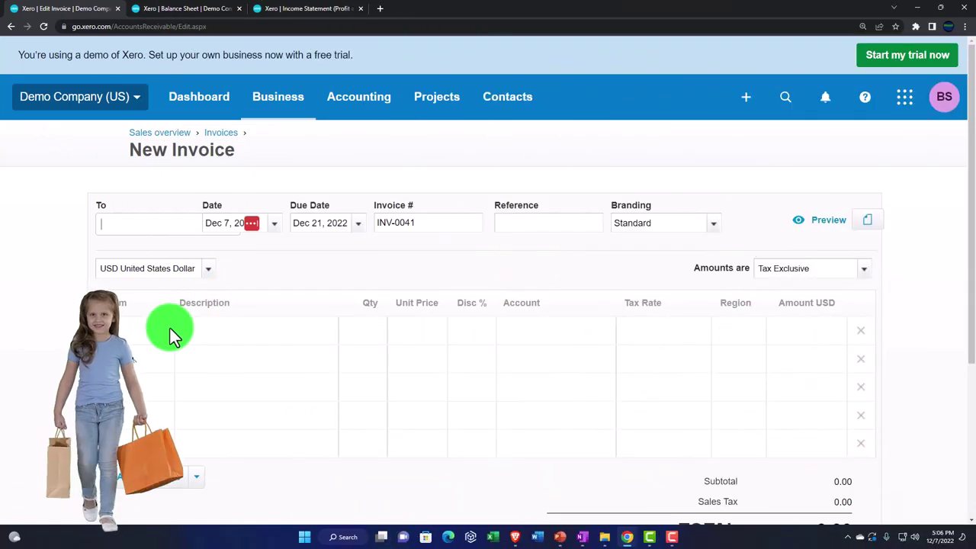
{"action": "left_click", "coordinate": [166, 338]}
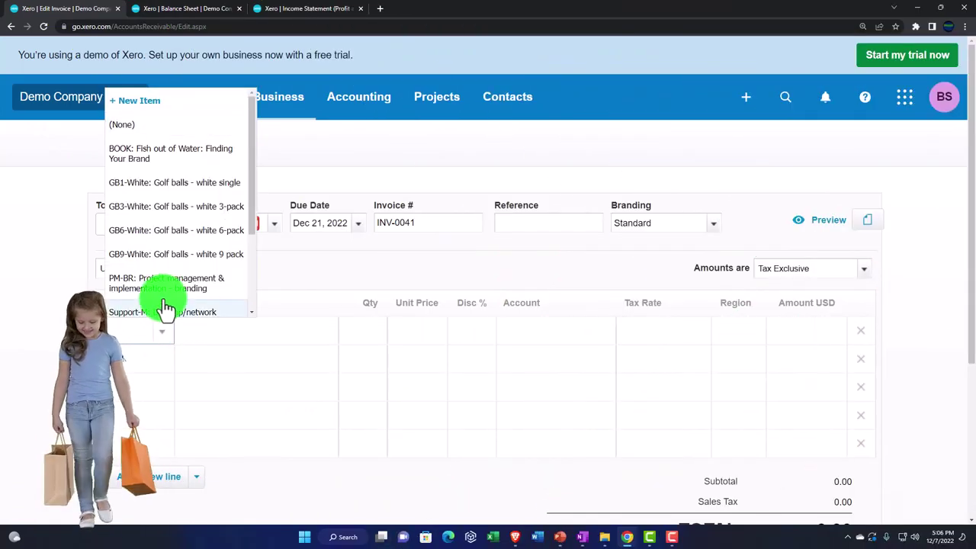
{"action": "left_click", "coordinate": [190, 184]}
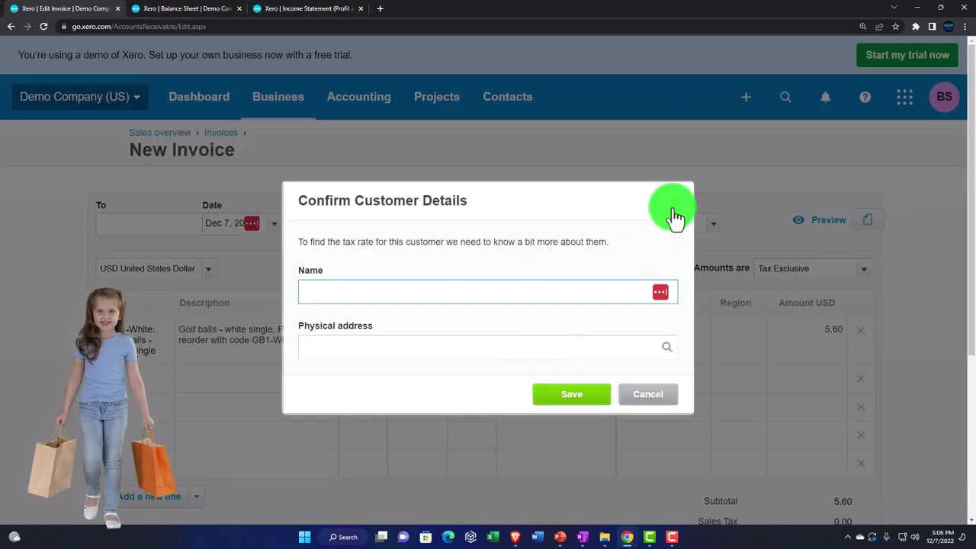
{"action": "left_click", "coordinate": [674, 211]}
{"action": "scroll", "coordinate": [584, 366], "scroll_direction": "down", "scroll_amount": 3}
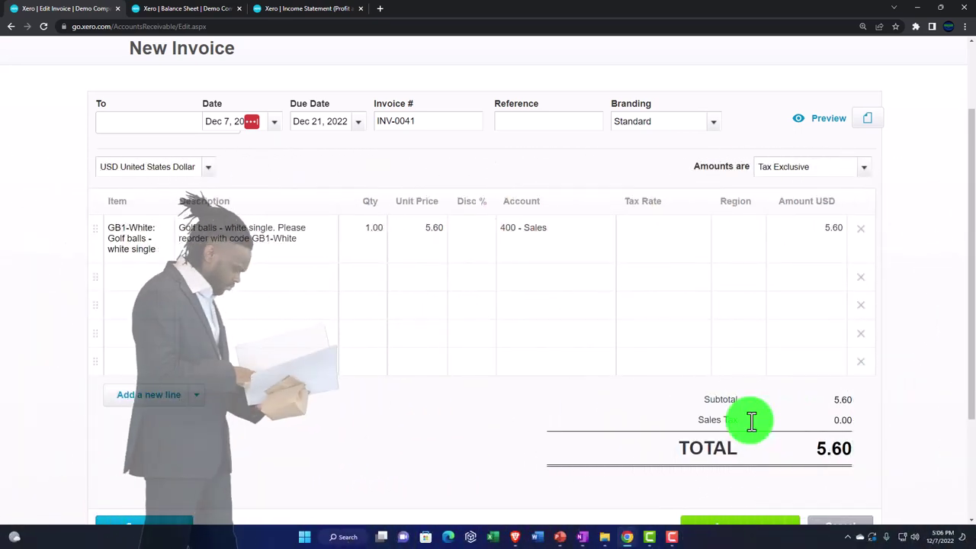
- Start a new bill and view the item choices for its first line without selecting one
{"action": "left_click", "coordinate": [139, 279]}
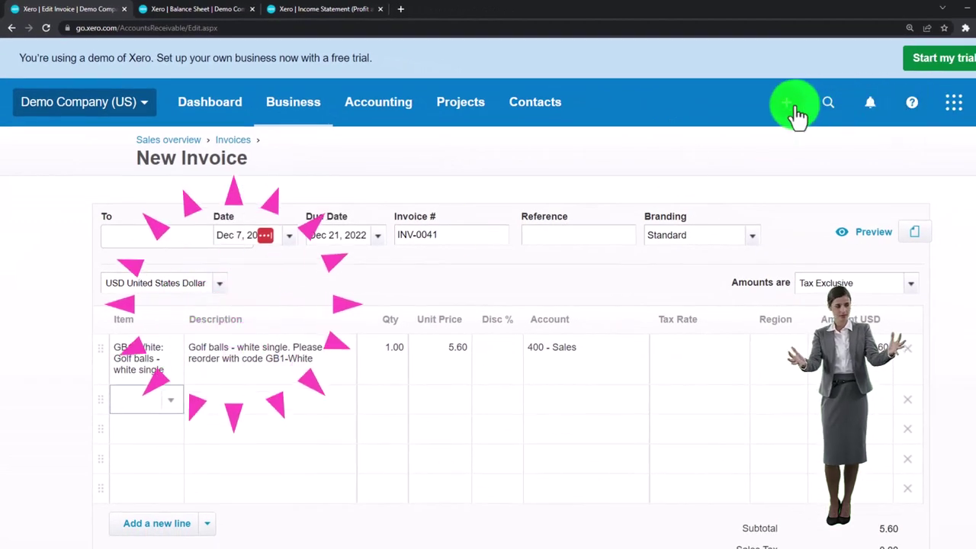
{"action": "left_click", "coordinate": [796, 111]}
{"action": "left_click", "coordinate": [719, 218]}
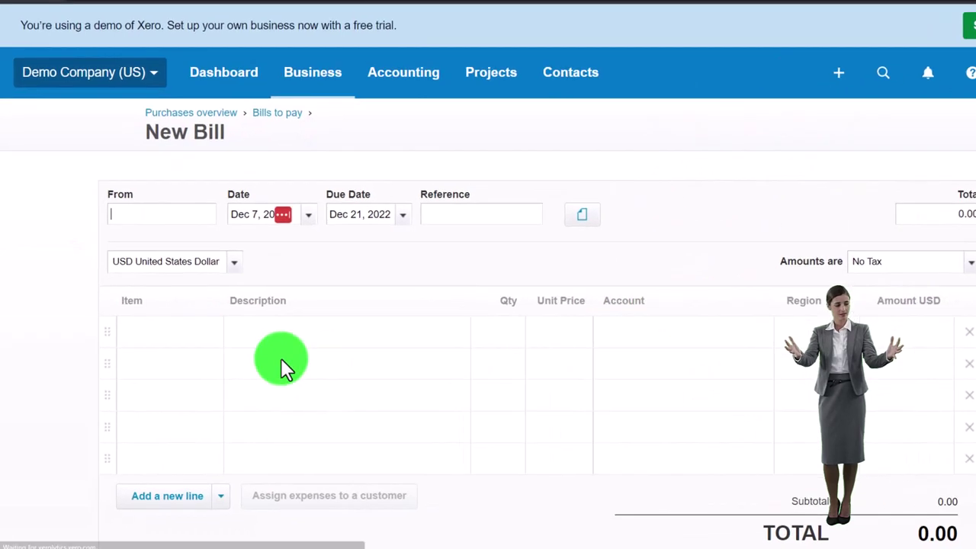
{"action": "left_click", "coordinate": [209, 336]}
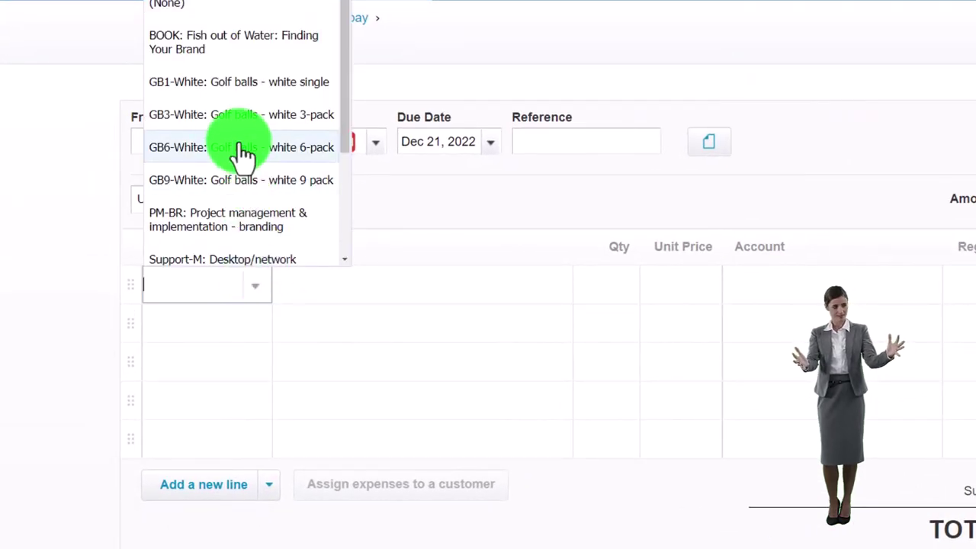
{"action": "left_click", "coordinate": [73, 242]}
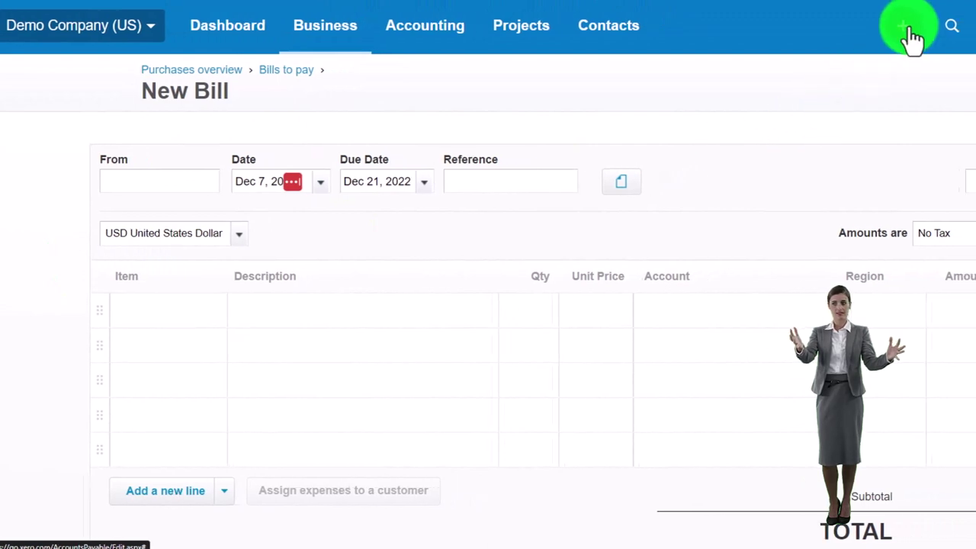
- Start a new purchase order and open the item field on its first line
{"action": "left_click", "coordinate": [909, 32]}
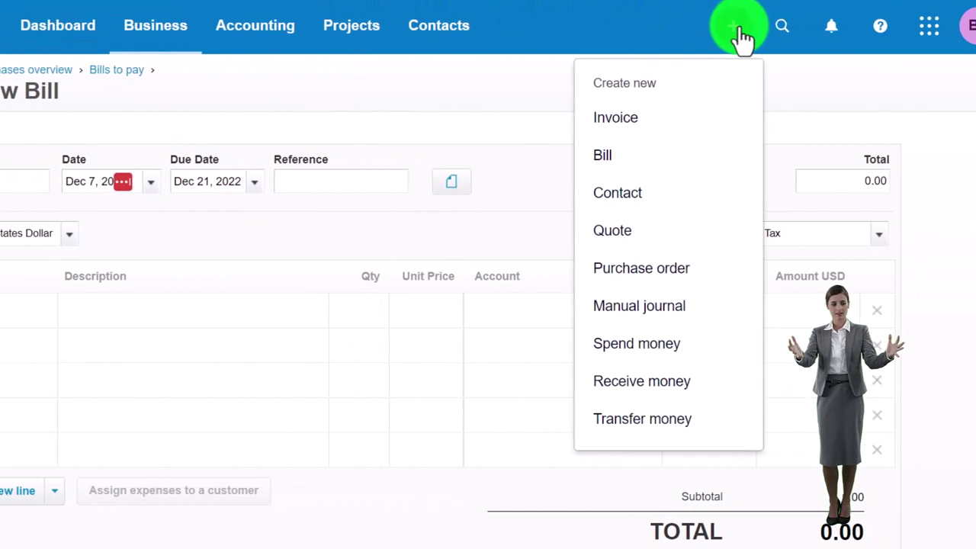
{"action": "left_click", "coordinate": [654, 274]}
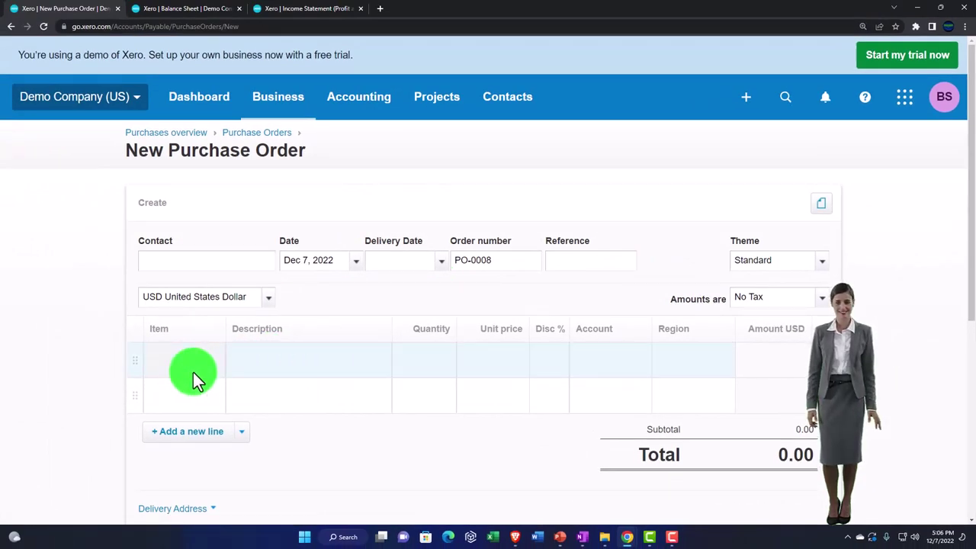
{"action": "left_click", "coordinate": [194, 372]}
{"action": "left_click", "coordinate": [216, 372]}
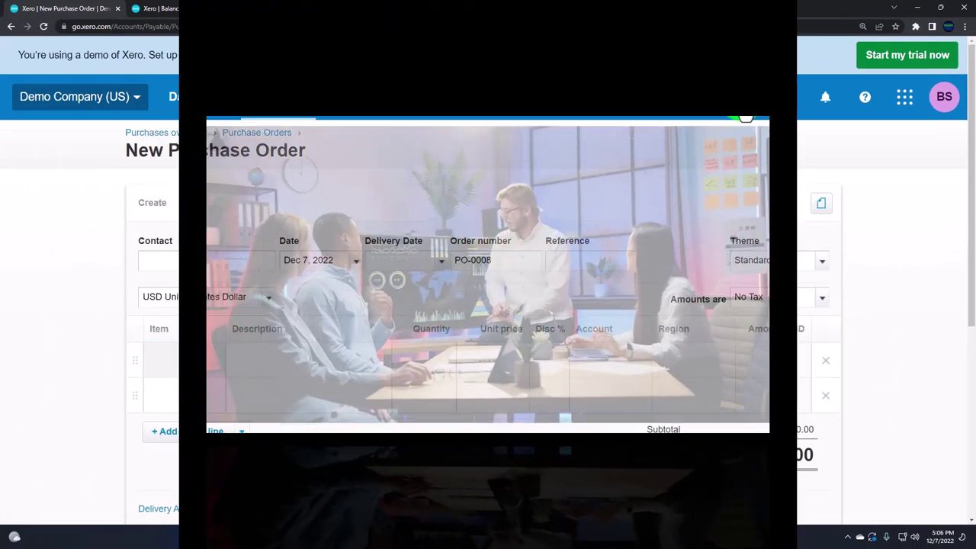
- Start a new spend money transaction from the Checking Account and view the item choices for its first line
{"action": "left_click", "coordinate": [745, 99]}
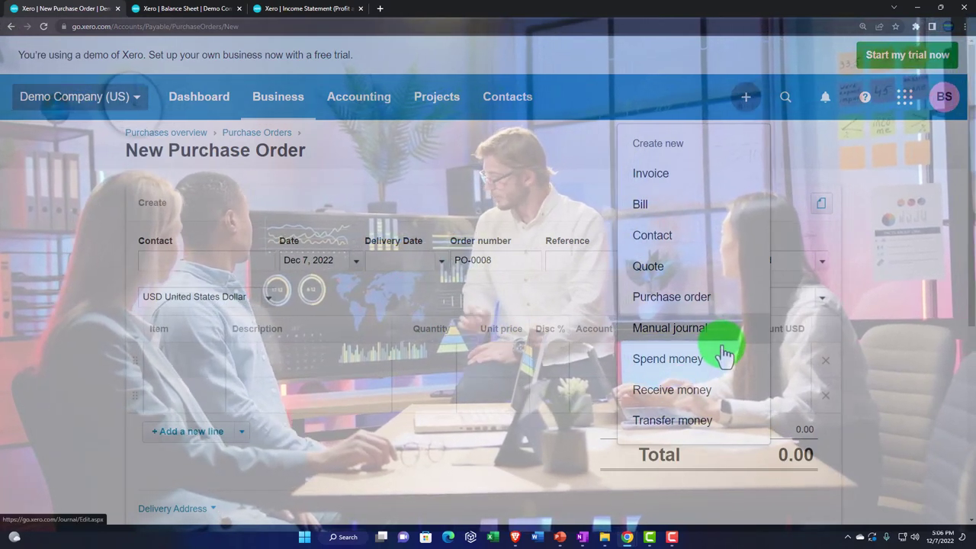
{"action": "left_click", "coordinate": [709, 374]}
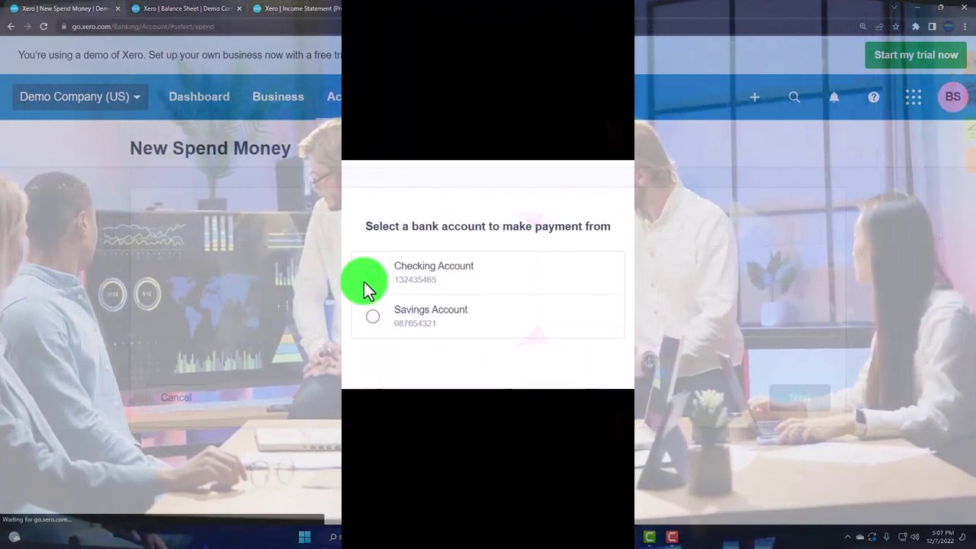
{"action": "left_click", "coordinate": [372, 281]}
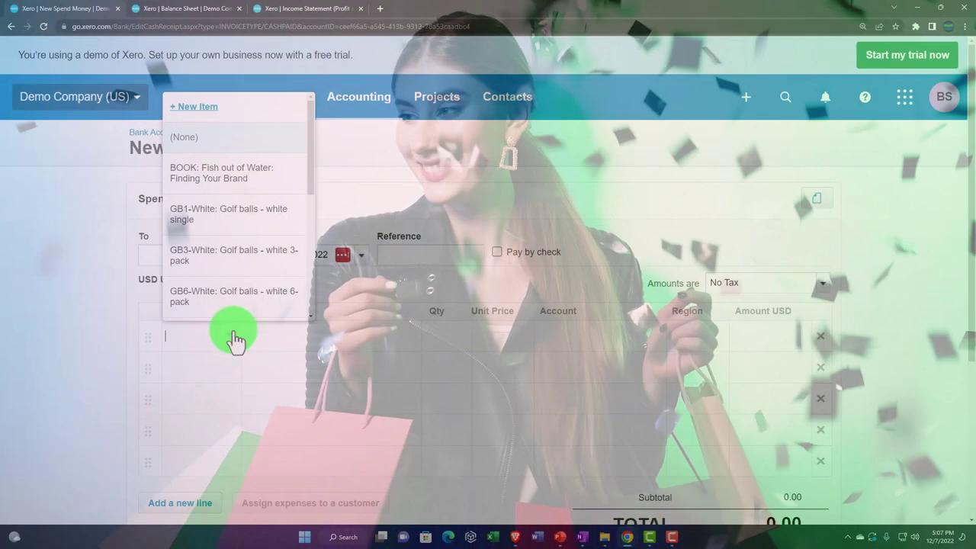
- Start a receive money transaction for the Checking Account and add the GB6-White golf balls 6-pack item to the first line
{"action": "left_click", "coordinate": [746, 100]}
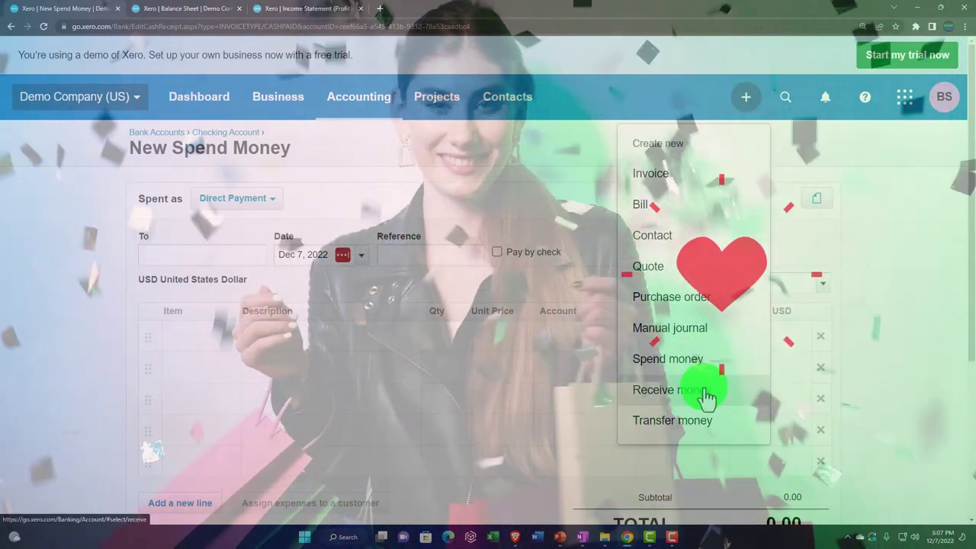
{"action": "left_click", "coordinate": [707, 391]}
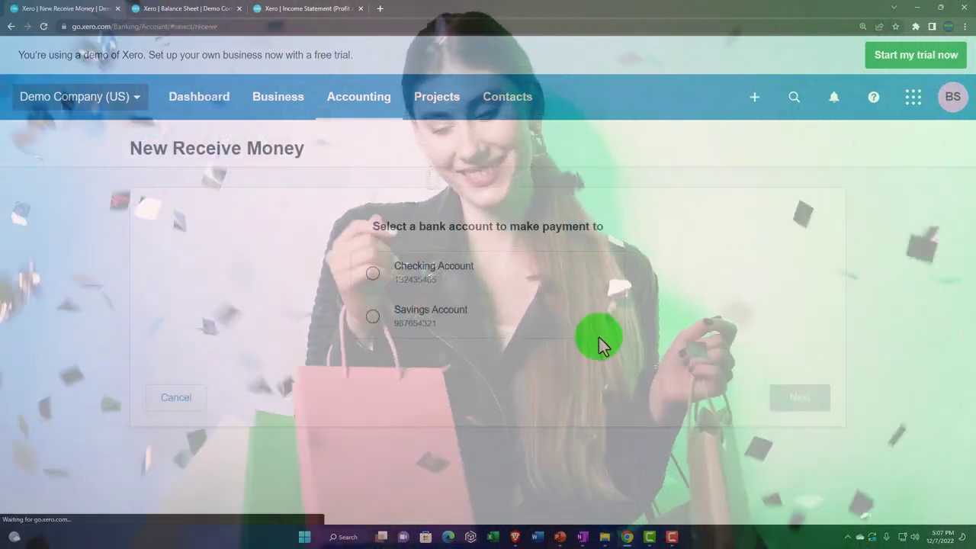
{"action": "left_click", "coordinate": [374, 275]}
{"action": "left_click", "coordinate": [811, 401]}
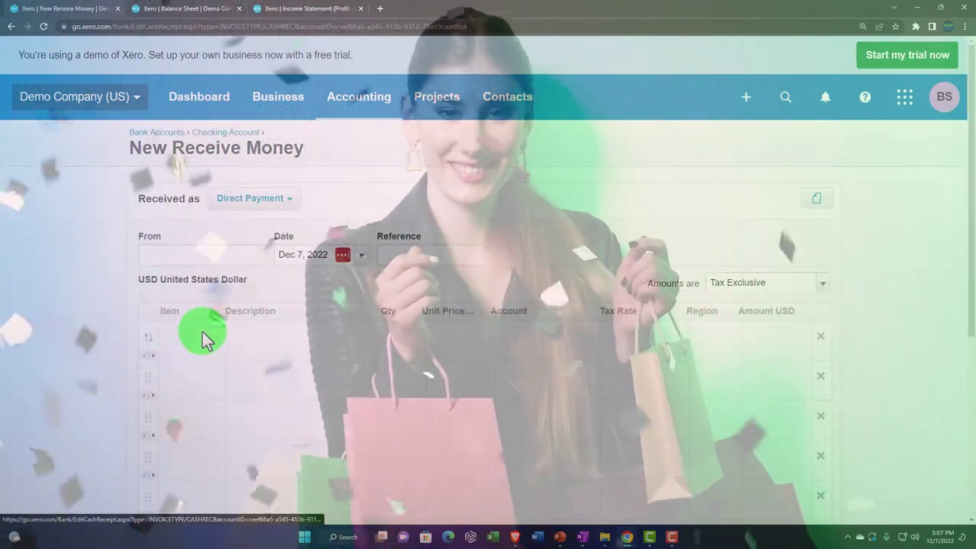
{"action": "left_click", "coordinate": [205, 339]}
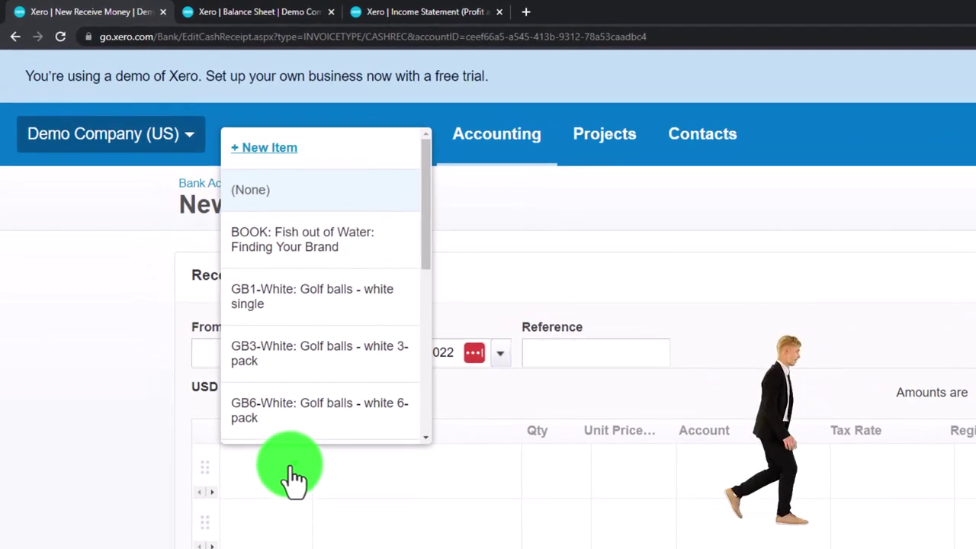
{"action": "left_click", "coordinate": [350, 429]}
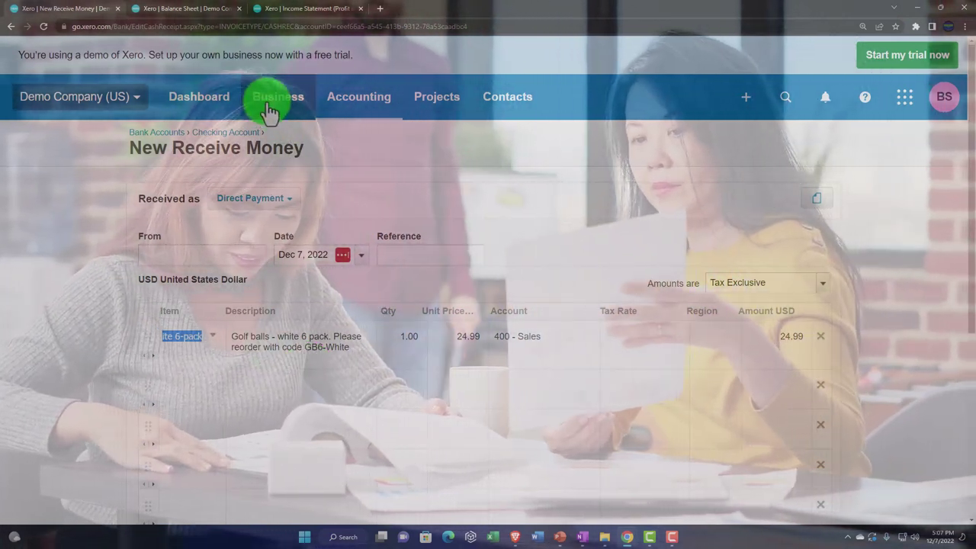
- Open the products and services list, hide its introduction and examine the items' cost prices, sale prices and quantities
{"action": "left_click", "coordinate": [267, 101]}
{"action": "scroll", "coordinate": [312, 344], "scroll_direction": "down", "scroll_amount": 1}
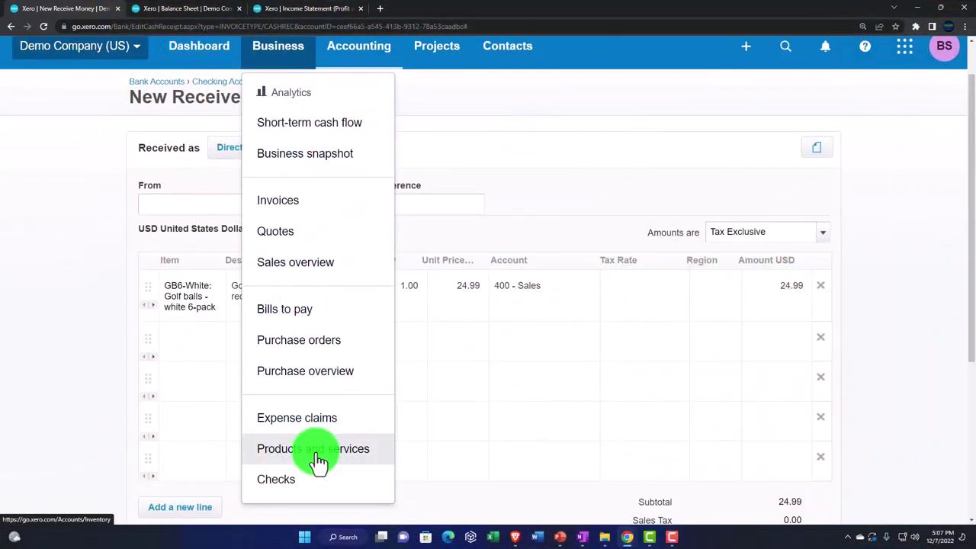
{"action": "left_click", "coordinate": [317, 453]}
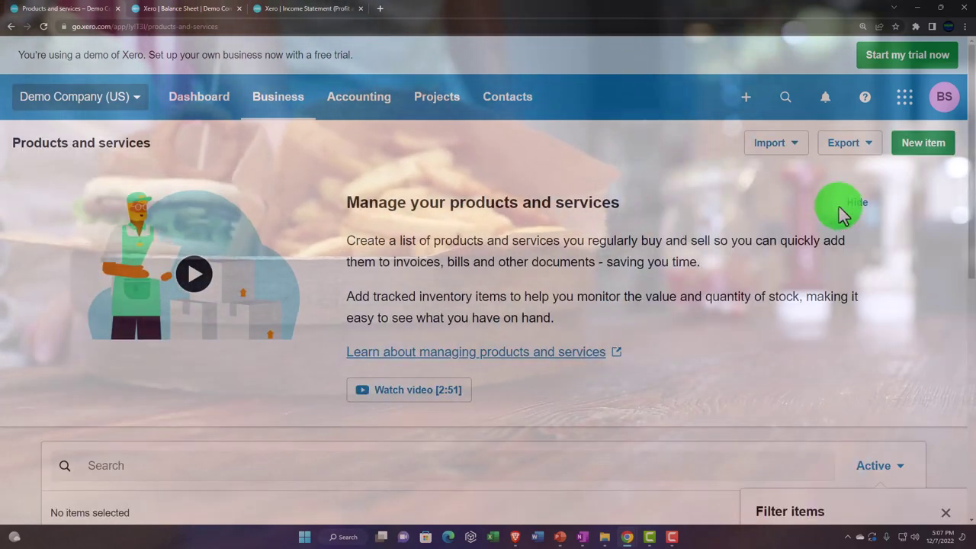
{"action": "left_click", "coordinate": [839, 207]}
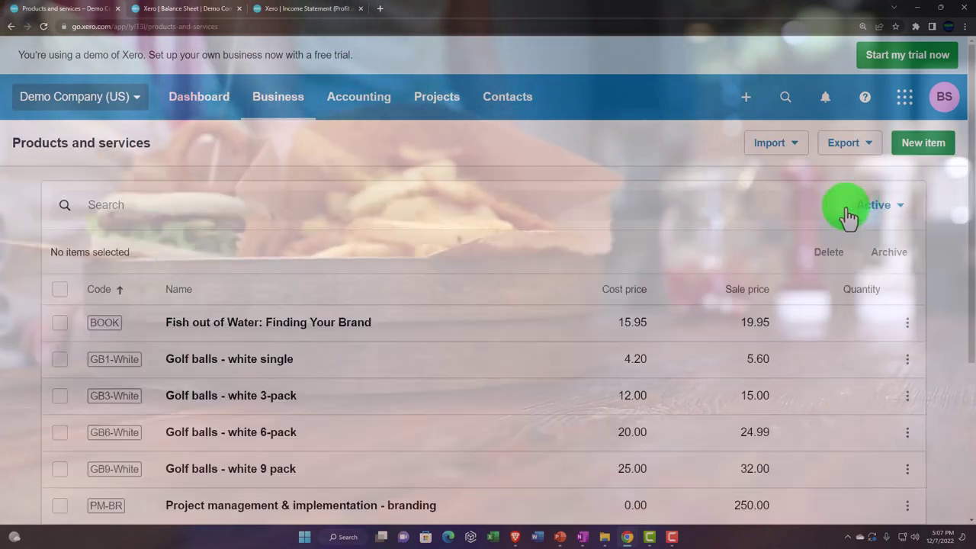
{"action": "scroll", "coordinate": [320, 345], "scroll_direction": "down", "scroll_amount": 3}
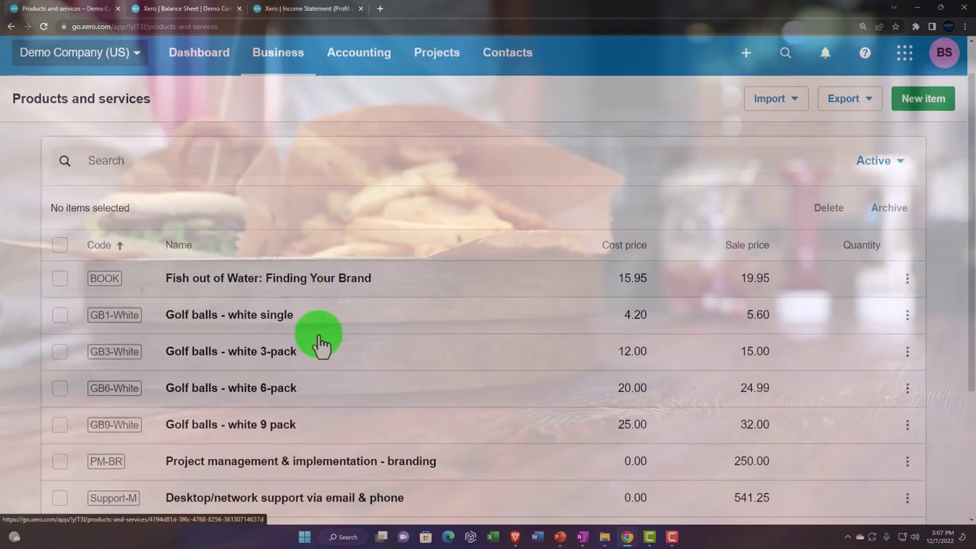
{"action": "scroll", "coordinate": [309, 297], "scroll_direction": "down", "scroll_amount": 1}
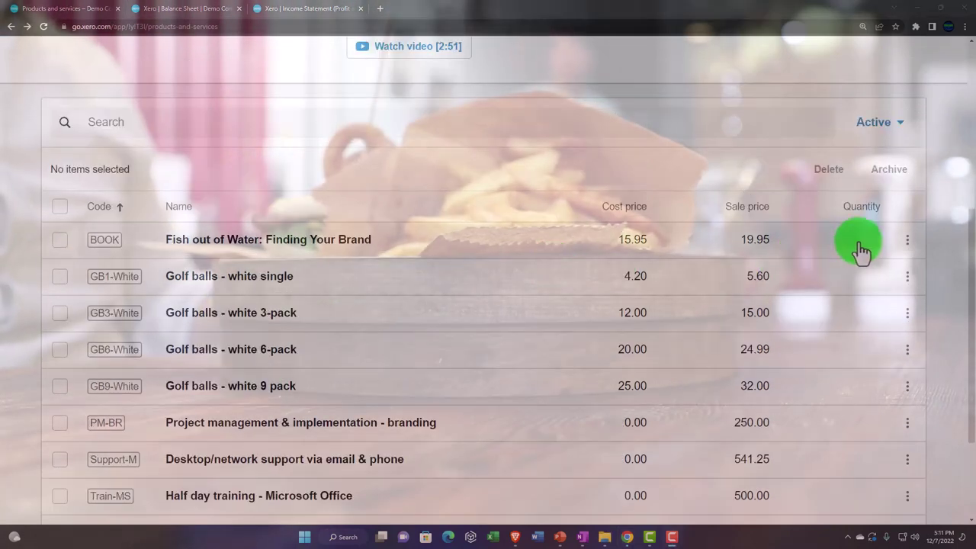
{"action": "scroll", "coordinate": [862, 252], "scroll_direction": "down", "scroll_amount": 2}
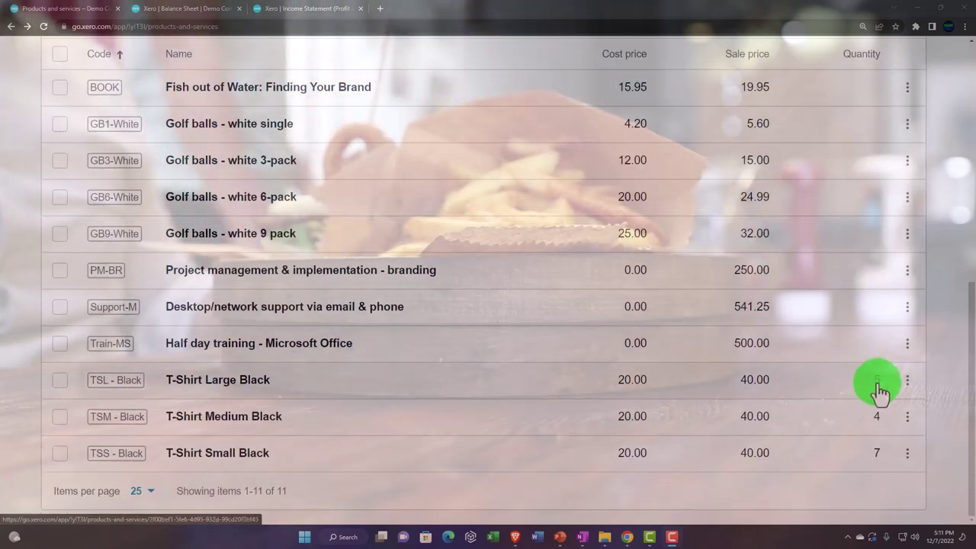
{"action": "scroll", "coordinate": [877, 343], "scroll_direction": "up", "scroll_amount": 2}
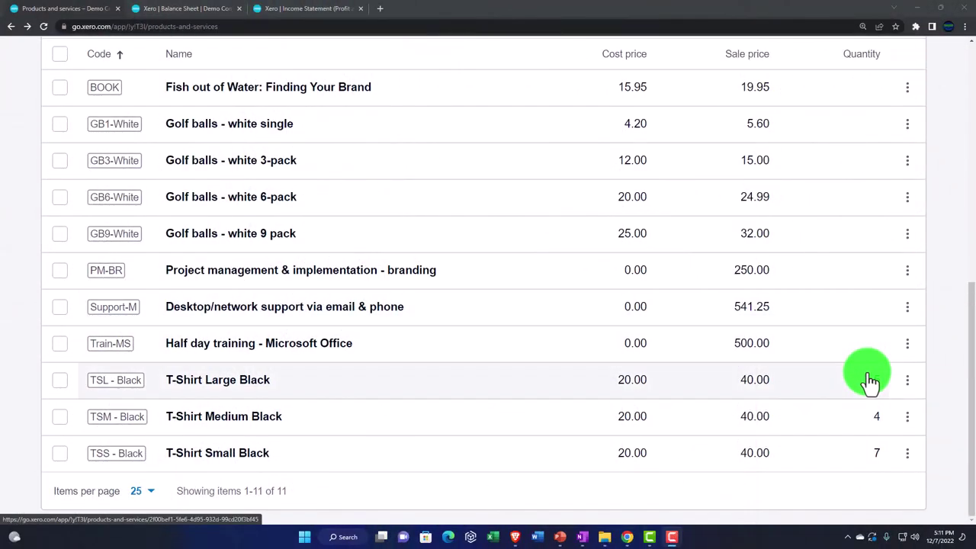
- Open the T-Shirt Large Black item, examine its inventory, purchase and sales settings in the edit form, and close the form without saving
{"action": "left_click", "coordinate": [255, 381]}
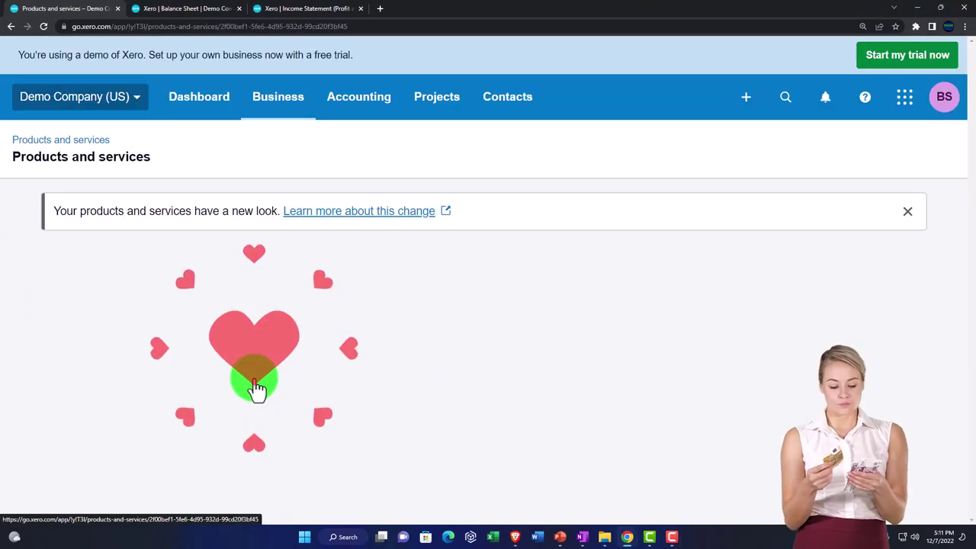
{"action": "scroll", "coordinate": [231, 369], "scroll_direction": "down", "scroll_amount": 2}
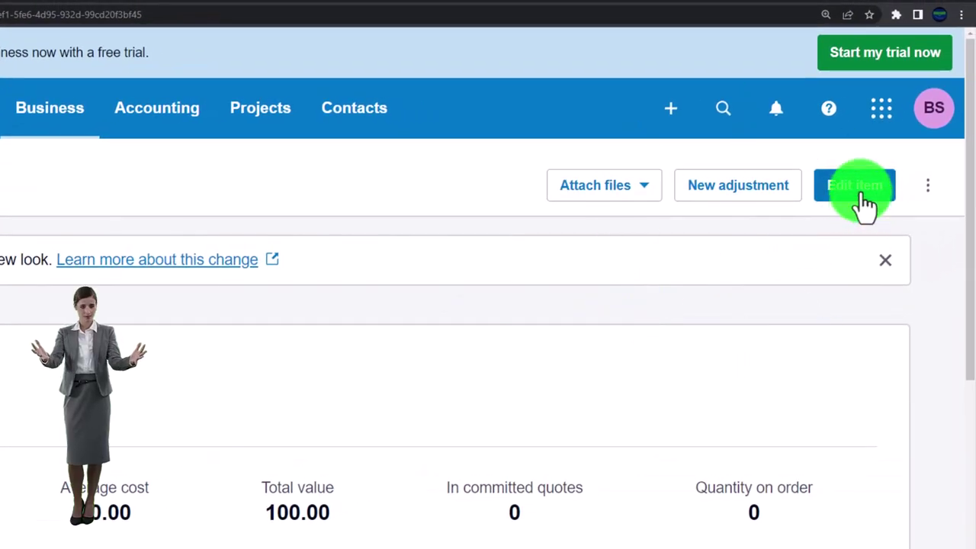
{"action": "left_click", "coordinate": [862, 197]}
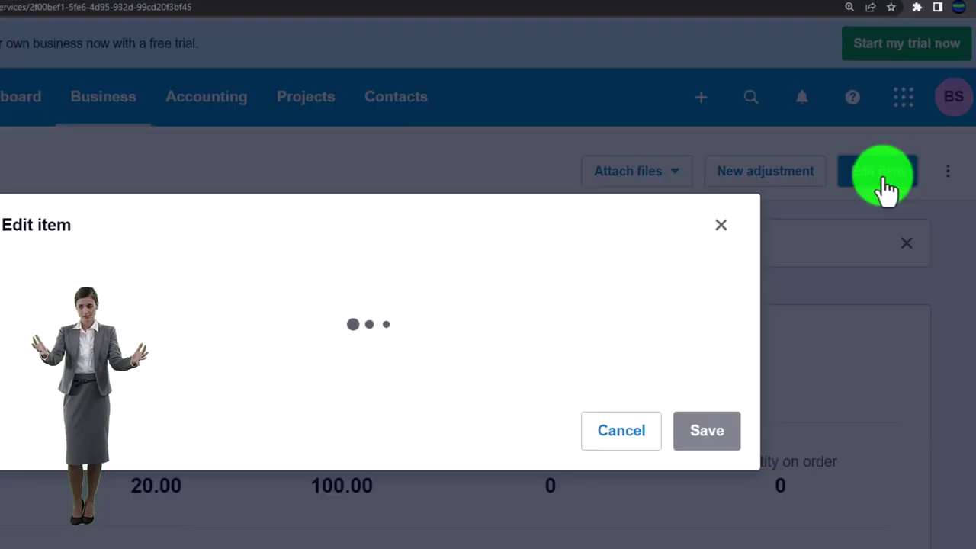
{"action": "scroll", "coordinate": [680, 247], "scroll_direction": "down", "scroll_amount": 3}
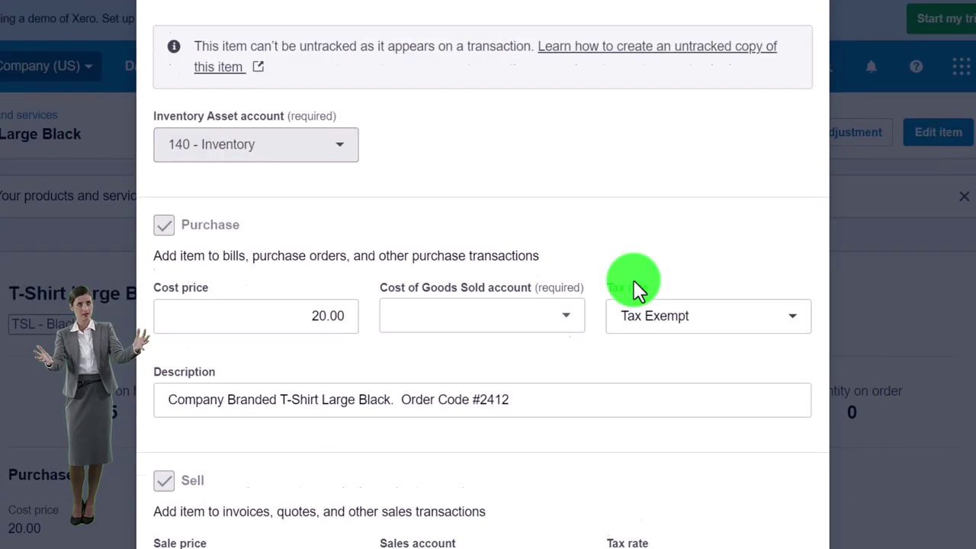
{"action": "scroll", "coordinate": [634, 279], "scroll_direction": "down", "scroll_amount": 3}
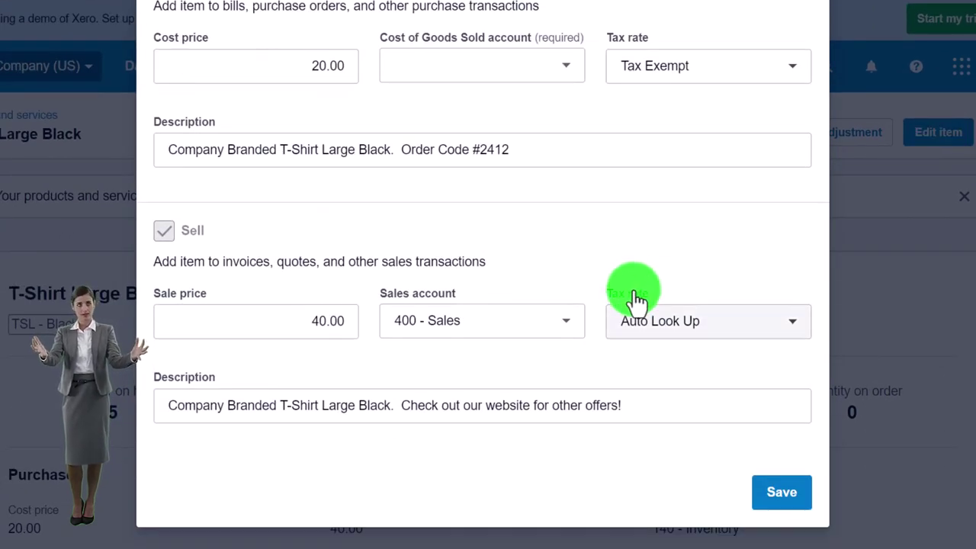
{"action": "scroll", "coordinate": [637, 300], "scroll_direction": "up", "scroll_amount": 6}
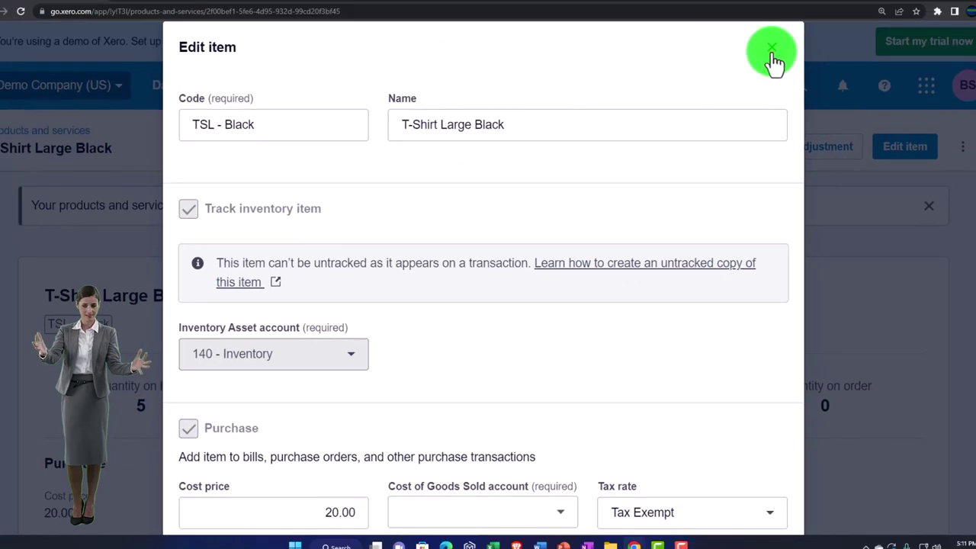
{"action": "left_click", "coordinate": [772, 49]}
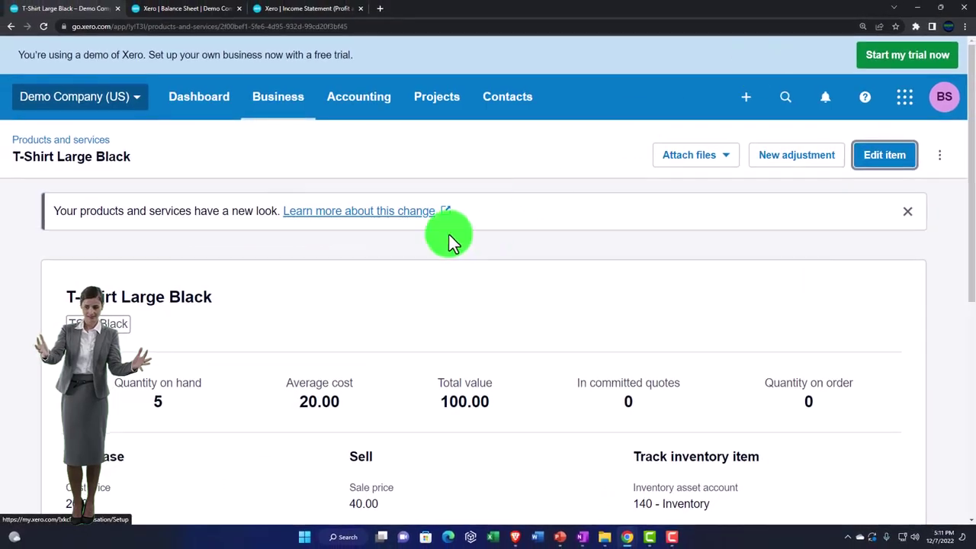
- Return to the item list, examine the purchase and sales details of Golf balls - white 6-pack, and go back to the list
{"action": "left_click", "coordinate": [13, 27]}
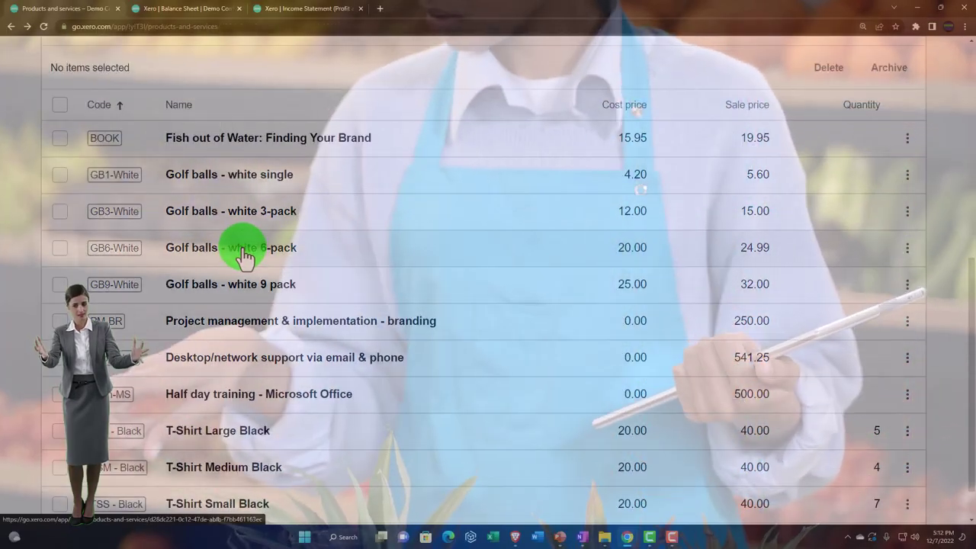
{"action": "left_click", "coordinate": [243, 252]}
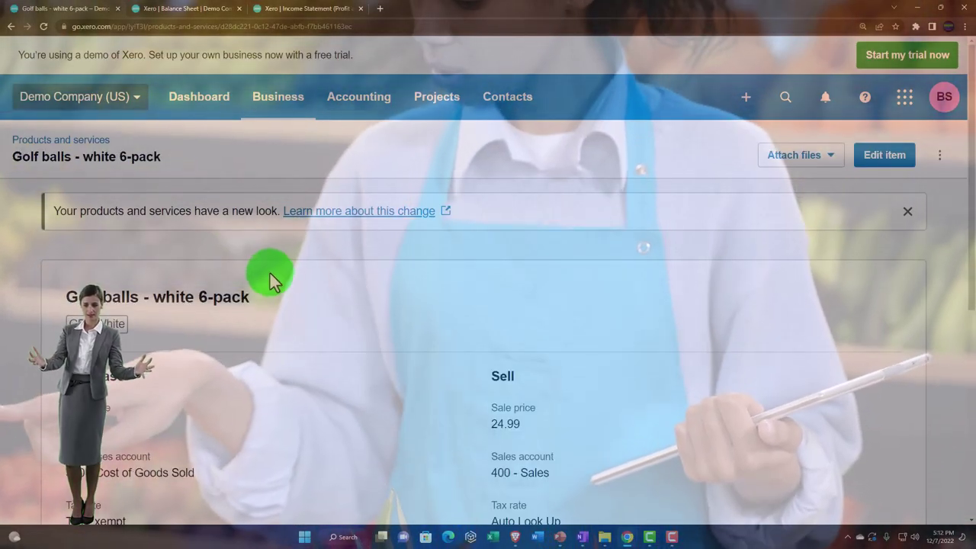
{"action": "scroll", "coordinate": [228, 302], "scroll_direction": "down", "scroll_amount": 2}
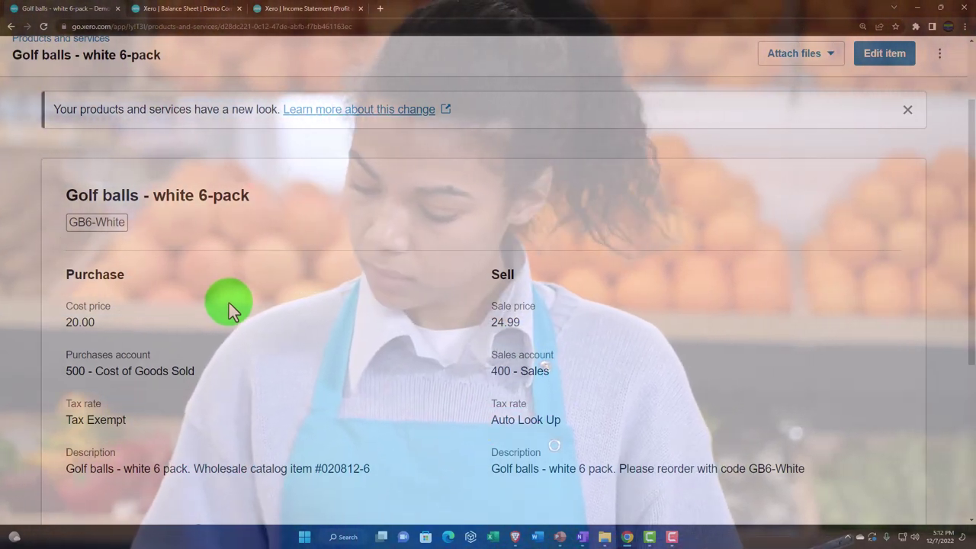
{"action": "left_click", "coordinate": [11, 27]}
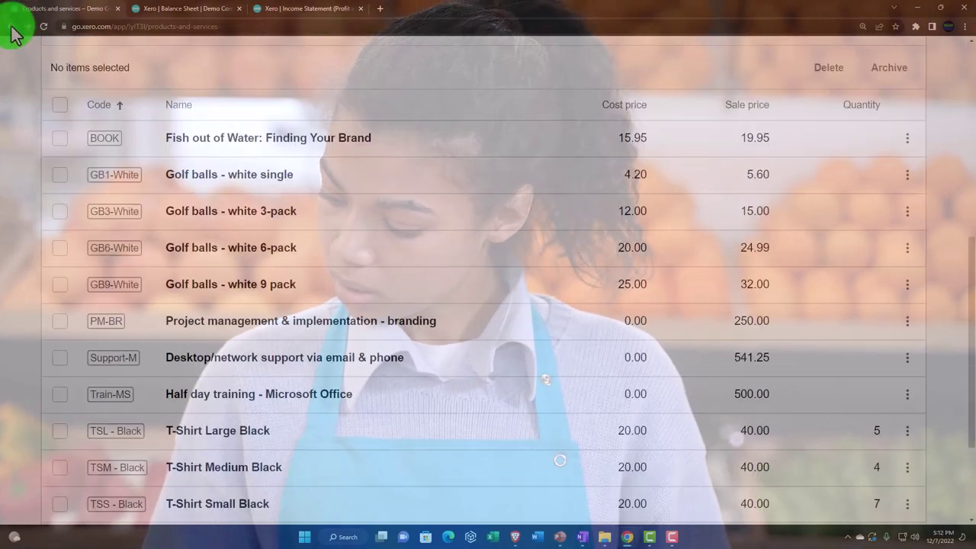
{"action": "scroll", "coordinate": [496, 325], "scroll_direction": "up", "scroll_amount": 3}
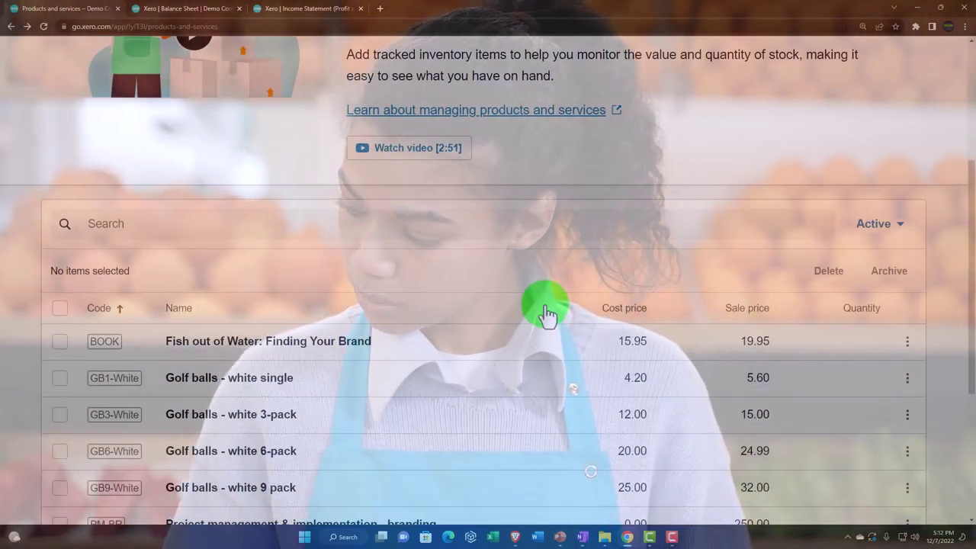
{"action": "scroll", "coordinate": [545, 315], "scroll_direction": "up", "scroll_amount": 1}
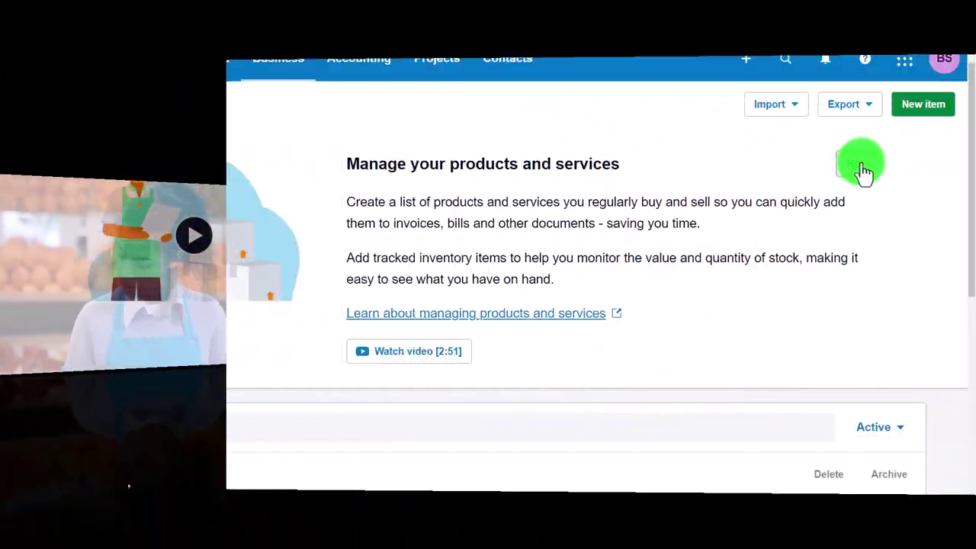
- Hide the products and services introduction and start a new item with the code Service Item 1
{"action": "left_click", "coordinate": [861, 169]}
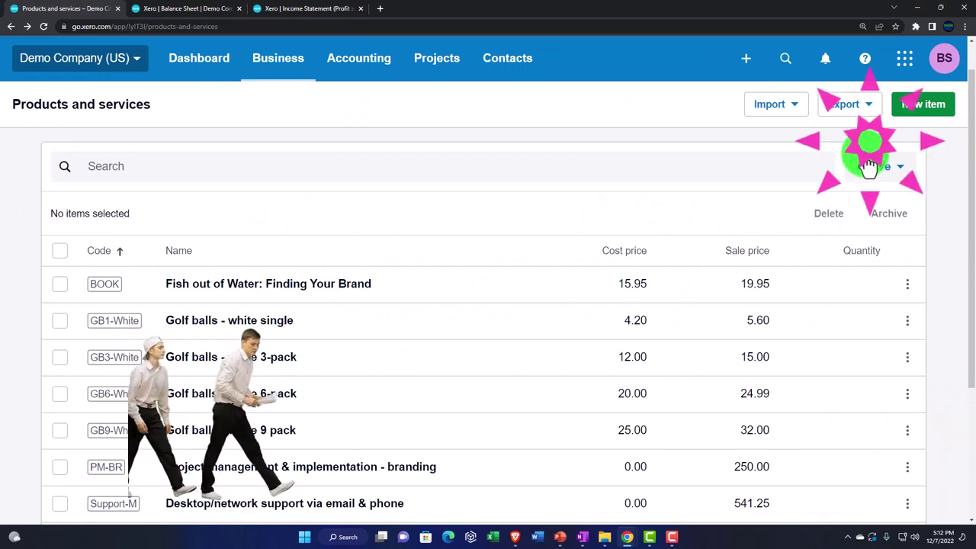
{"action": "left_click", "coordinate": [907, 115]}
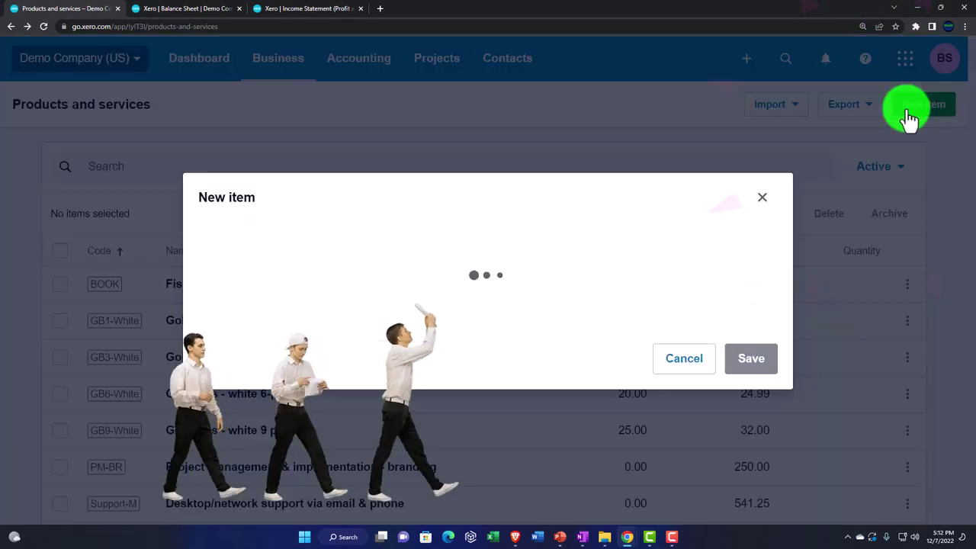
{"action": "left_click", "coordinate": [253, 137]}
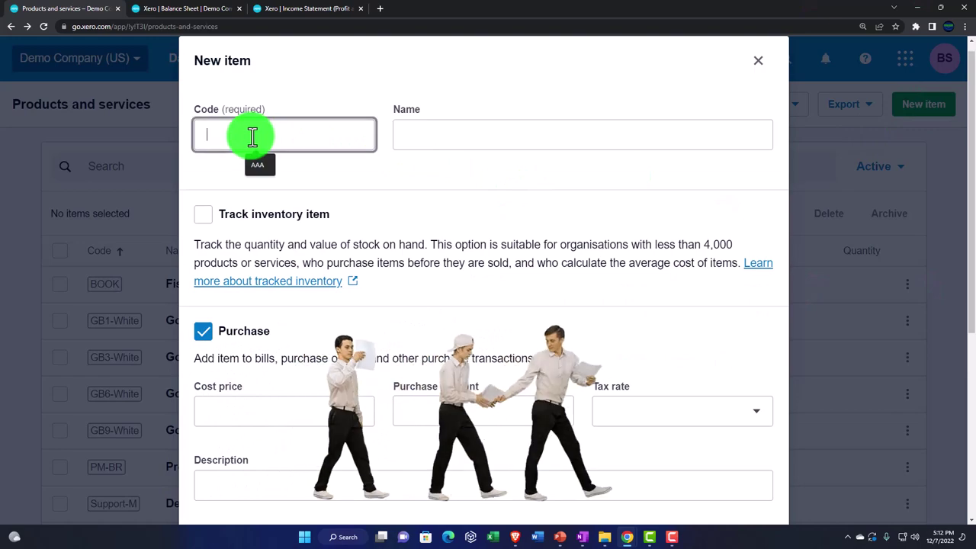
{"action": "type", "text": "S"}
{"action": "type", "text": "ervice"}
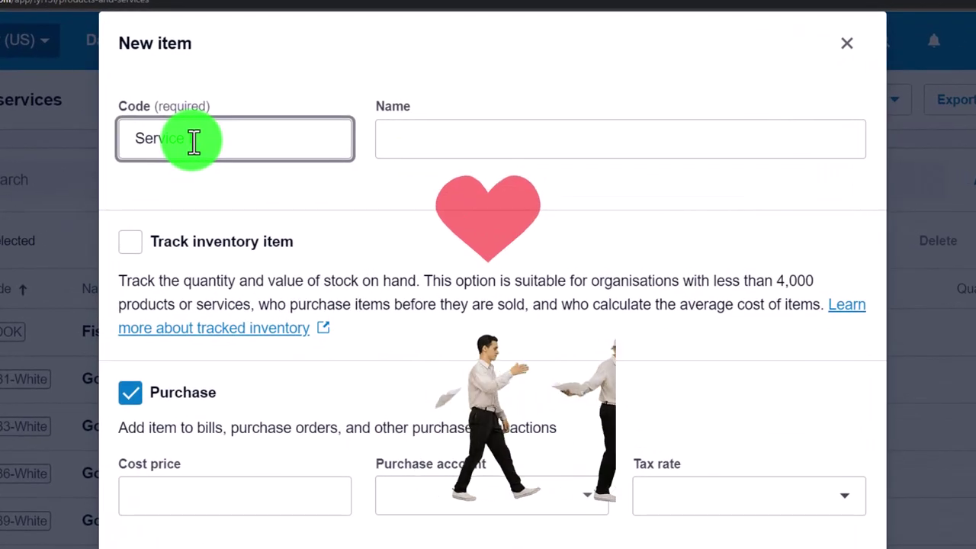
{"action": "type", "text": " Item 1"}
{"action": "key", "text": "Tab"}
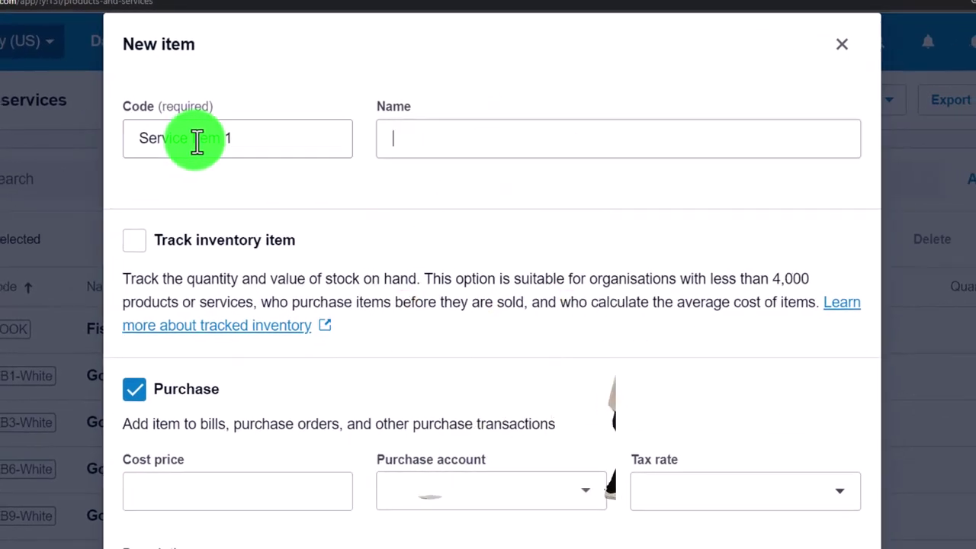
- Copy the new item's code, Service Item 1, into its name
{"action": "key", "text": "shift+Tab"}
{"action": "key", "text": "ctrl+c"}
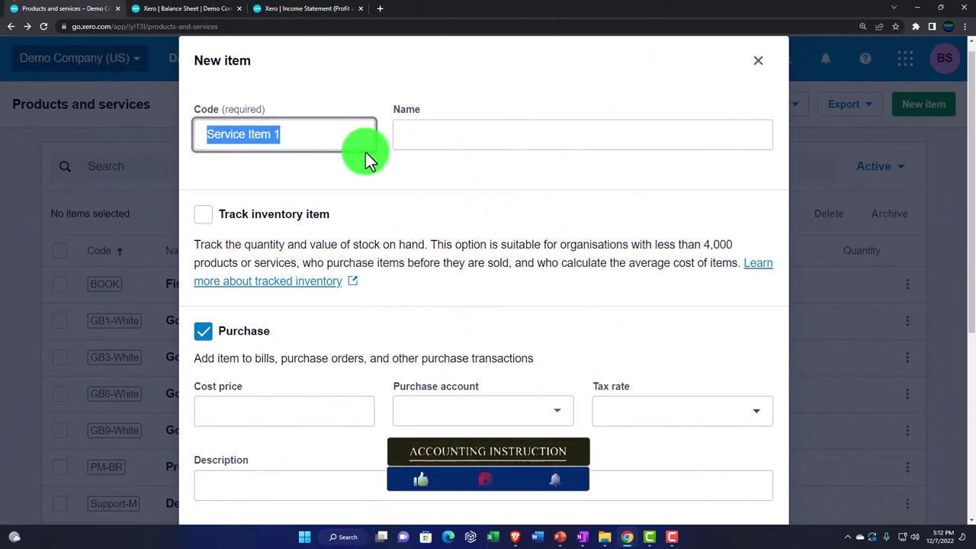
{"action": "left_click", "coordinate": [419, 134]}
{"action": "key", "text": "ctrl+v"}
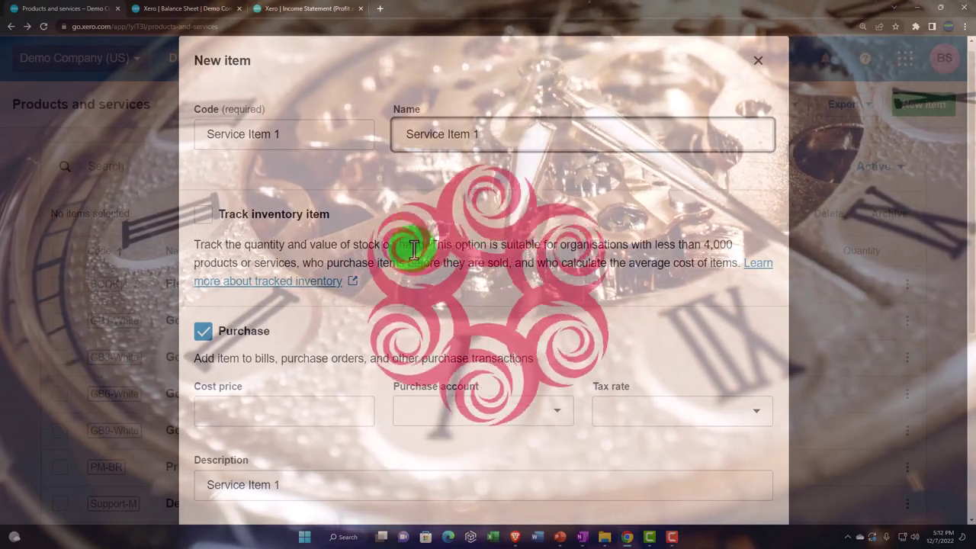
- Exclude Service Item 1 from purchases and set its sale price to 100.00 with the sales account 400 - Sales
{"action": "scroll", "coordinate": [427, 302], "scroll_direction": "down", "scroll_amount": 2}
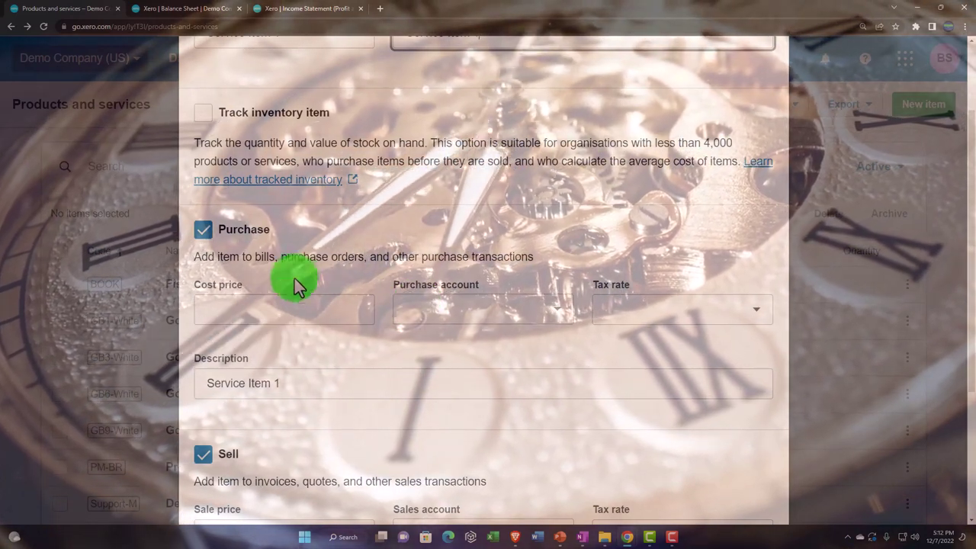
{"action": "left_click", "coordinate": [202, 228]}
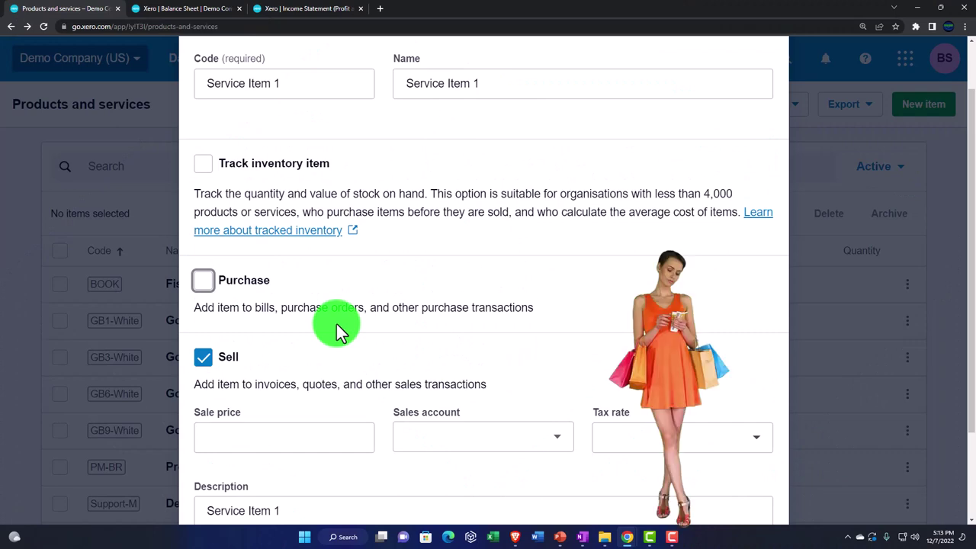
{"action": "scroll", "coordinate": [337, 324], "scroll_direction": "down", "scroll_amount": 2}
{"action": "left_click", "coordinate": [274, 328]}
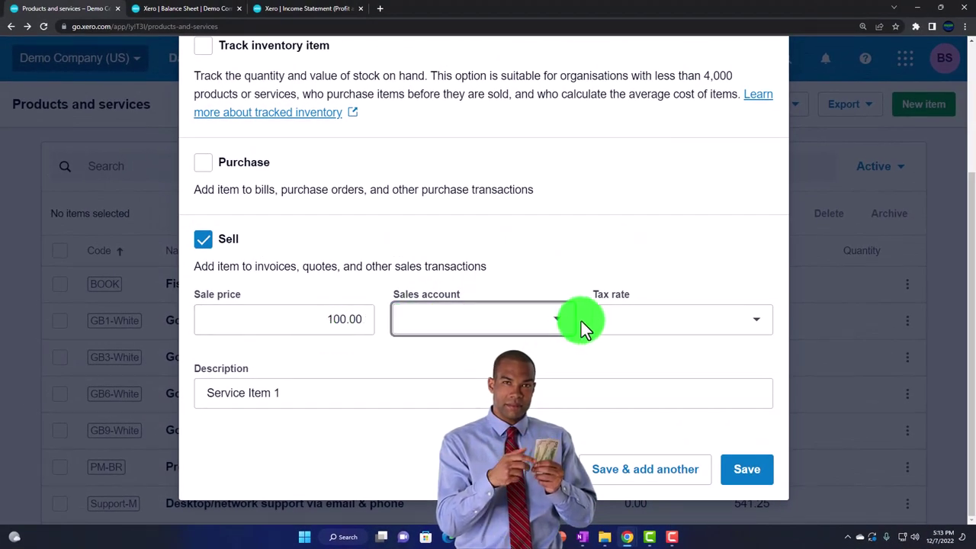
{"action": "left_click", "coordinate": [560, 327]}
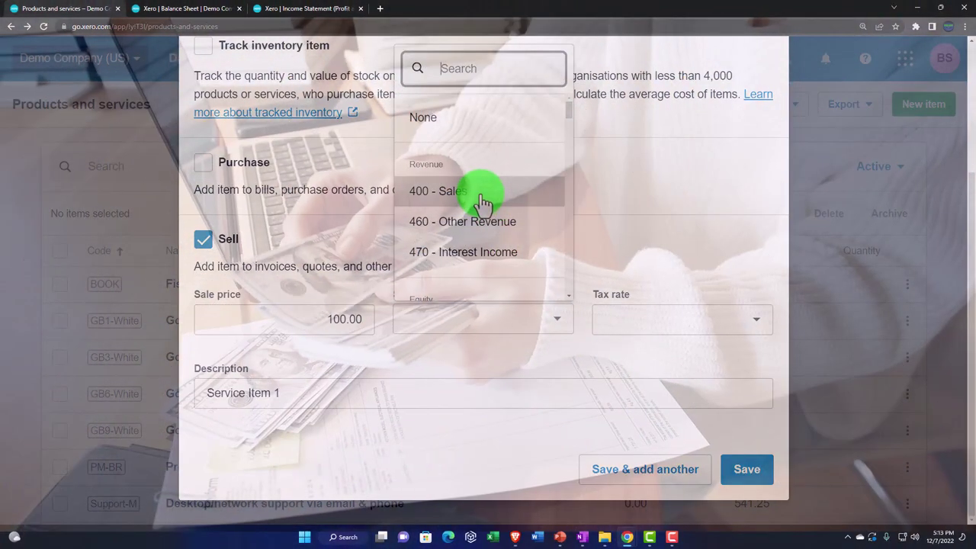
{"action": "left_click", "coordinate": [480, 199]}
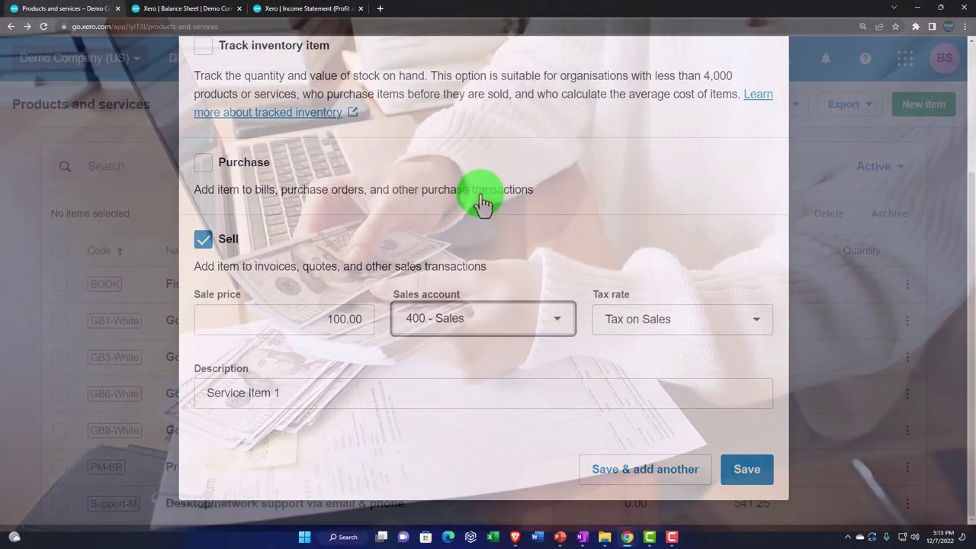
- Set the sales tax rate of Service Item 1 to Tax Exempt and save the item
{"action": "left_click", "coordinate": [754, 324]}
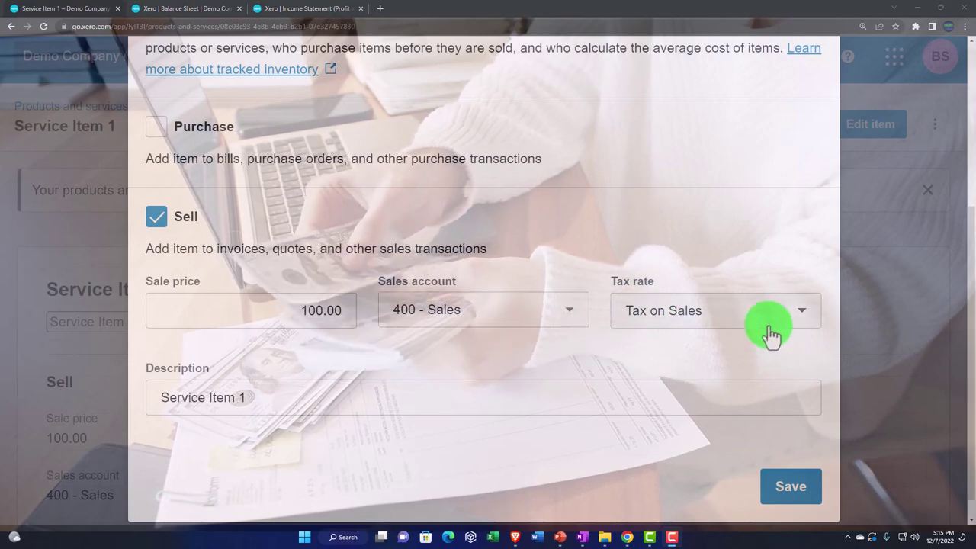
{"action": "left_click", "coordinate": [799, 319]}
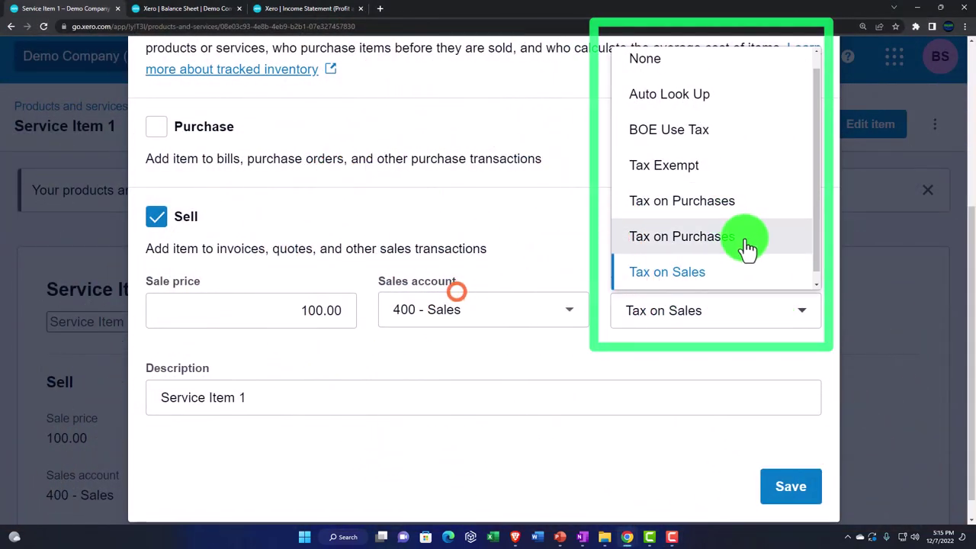
{"action": "left_click", "coordinate": [720, 172]}
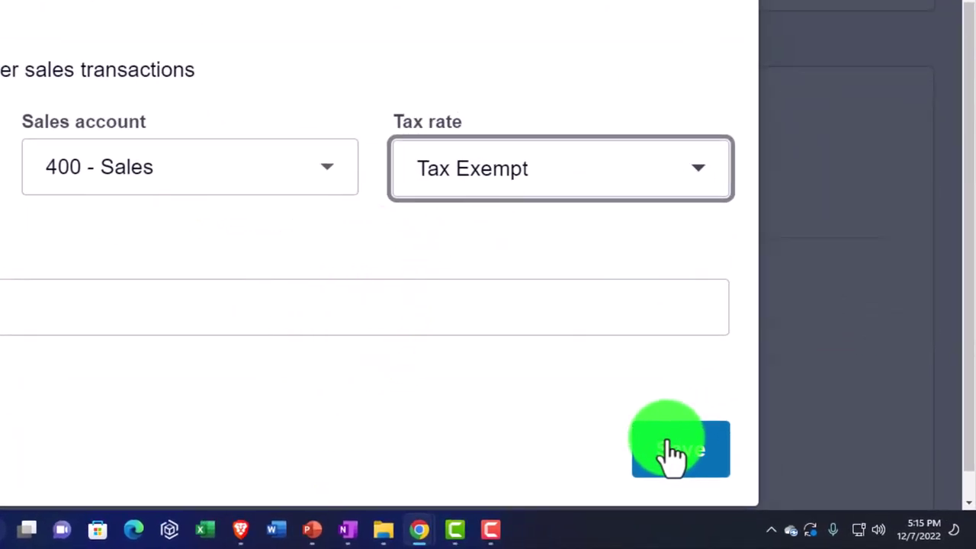
{"action": "left_click", "coordinate": [672, 454]}
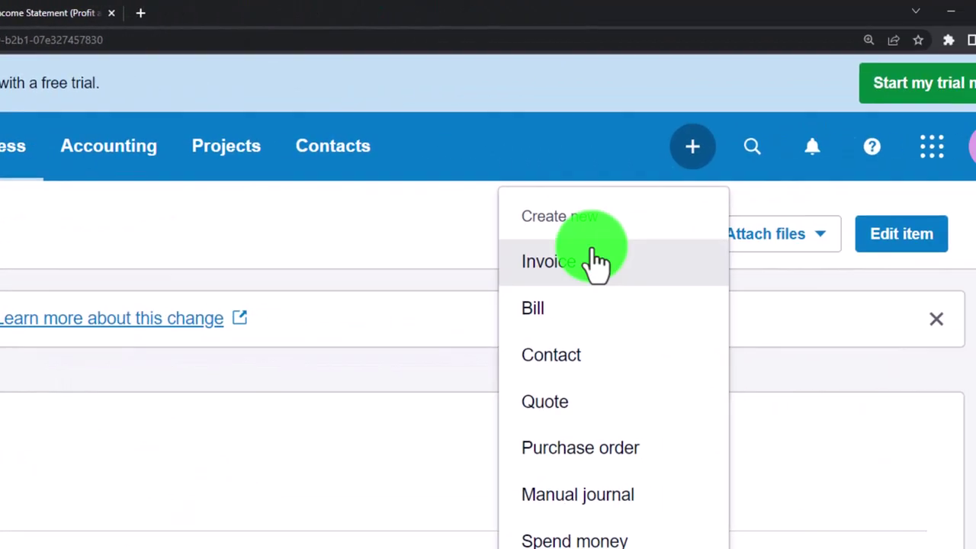
- Start a new invoice to AAA and add Service Item 1 with a quantity of 2 to the first line
{"action": "left_click", "coordinate": [592, 259]}
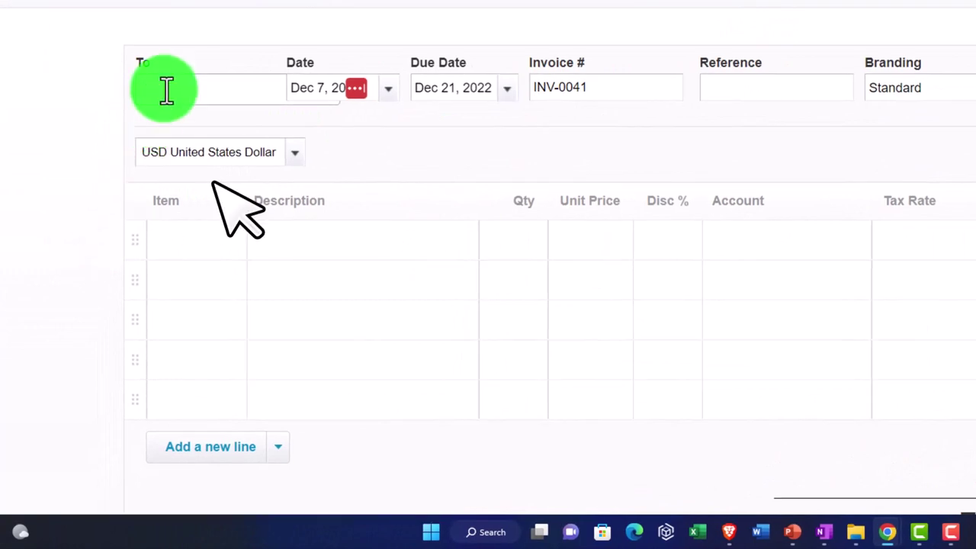
{"action": "type", "text": "A"}
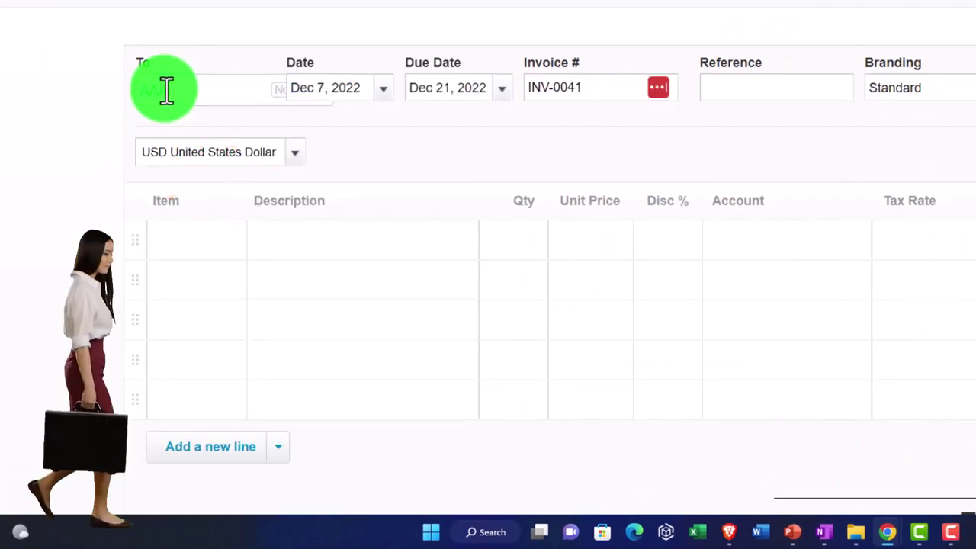
{"action": "type", "text": "ser"}
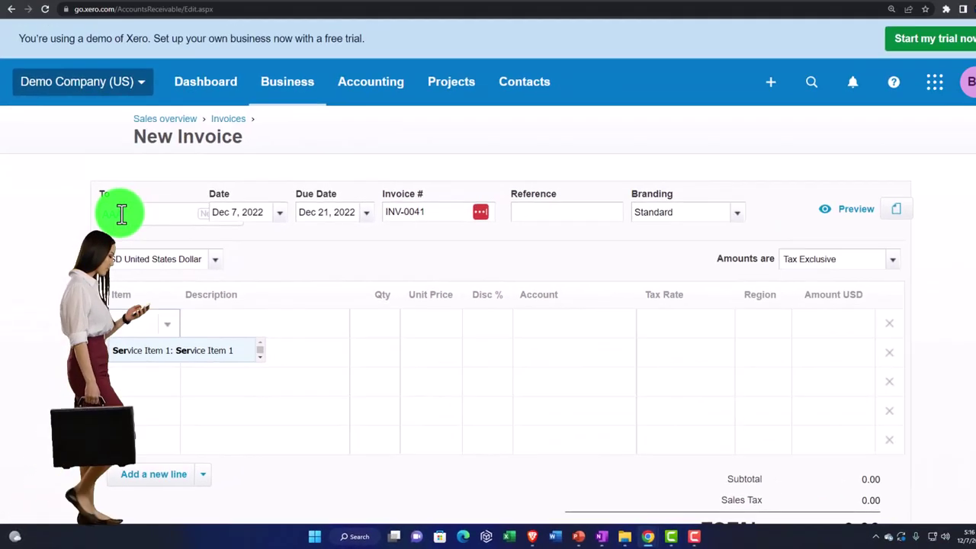
{"action": "key", "text": "Tab"}
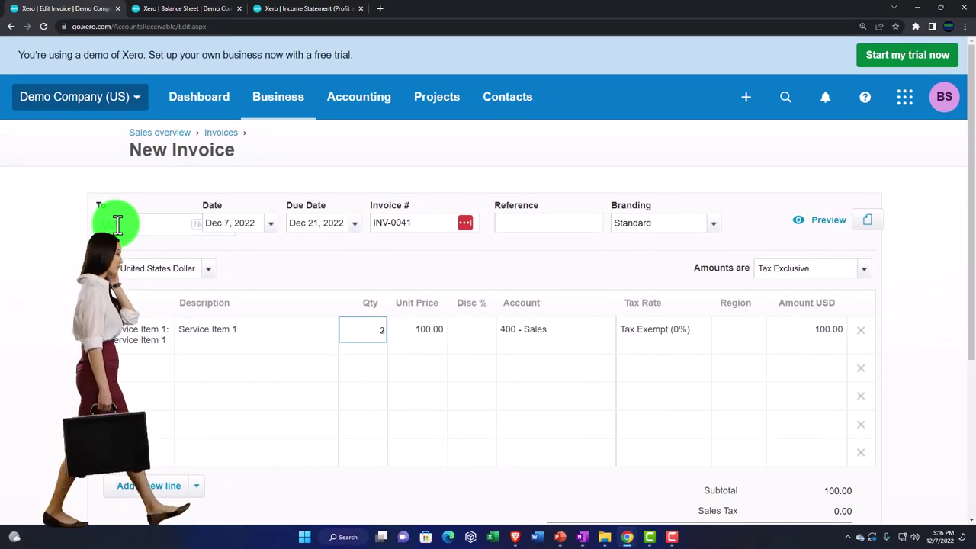
{"action": "key", "text": "Tab"}
{"action": "key", "text": "Tab"}
{"action": "key", "text": "Tab"}
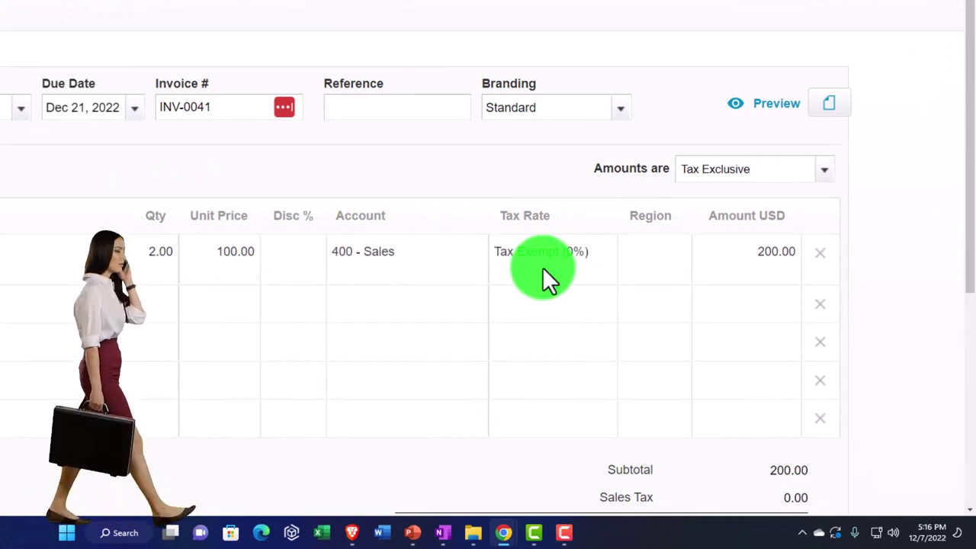
{"action": "scroll", "coordinate": [542, 267], "scroll_direction": "down", "scroll_amount": 1}
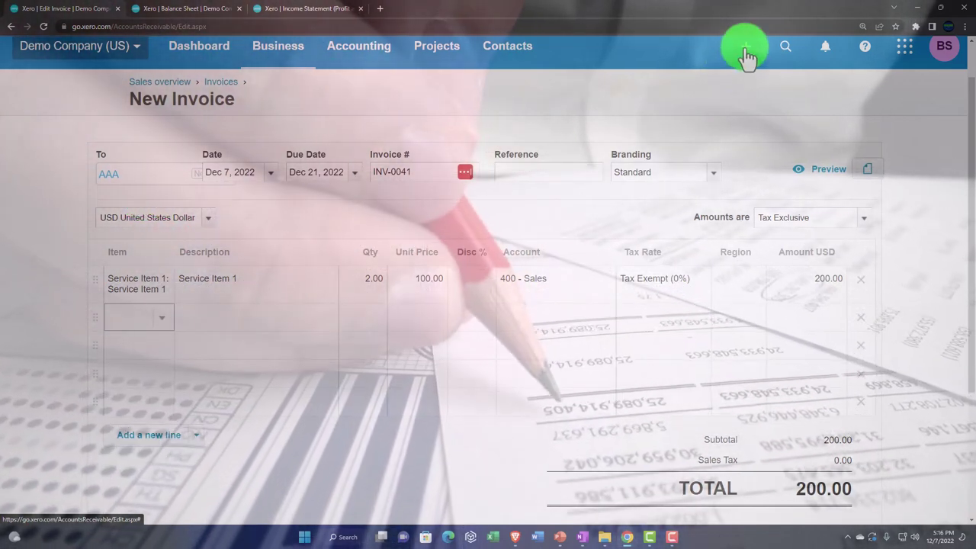
- Start a receive money transaction for the Checking Account and add Service Item 1 to the first line
{"action": "left_click", "coordinate": [745, 51]}
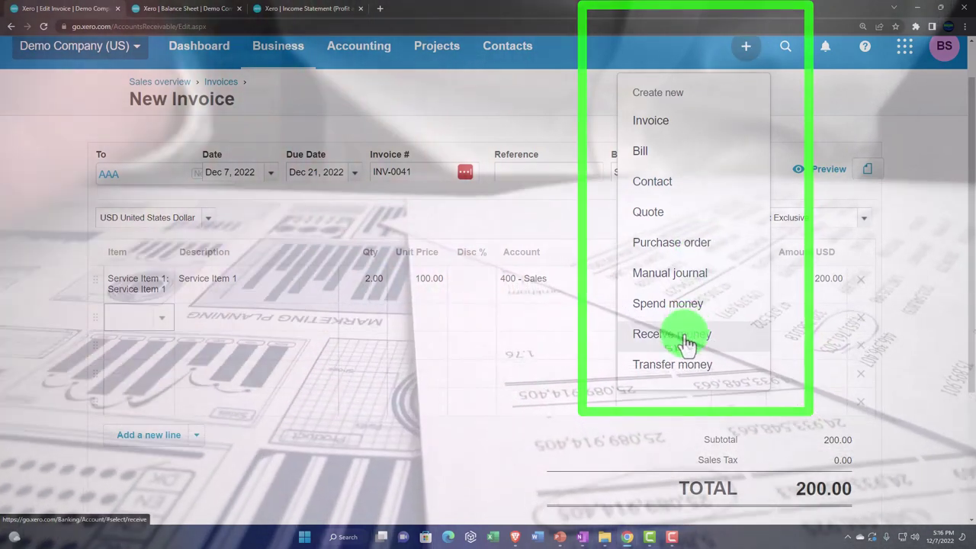
{"action": "left_click", "coordinate": [685, 335]}
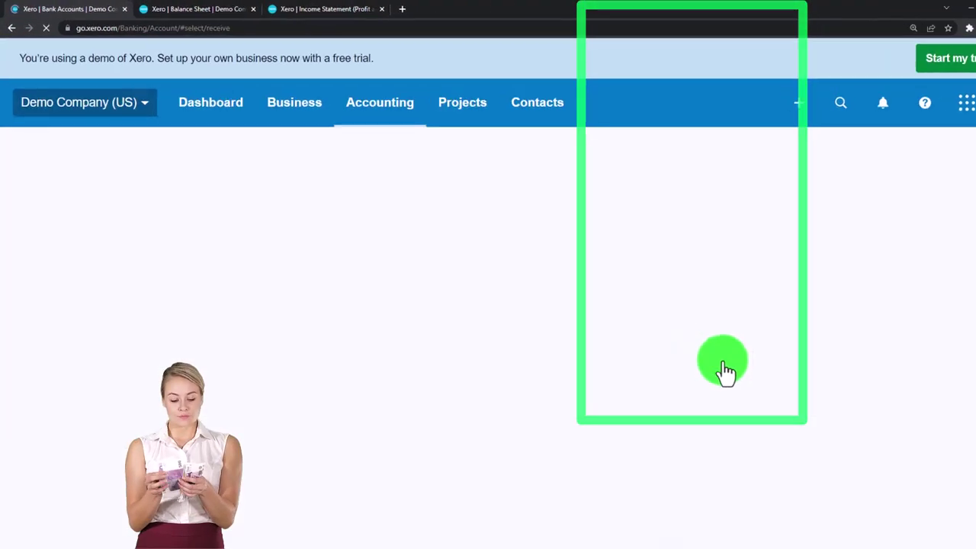
{"action": "left_click", "coordinate": [511, 385]}
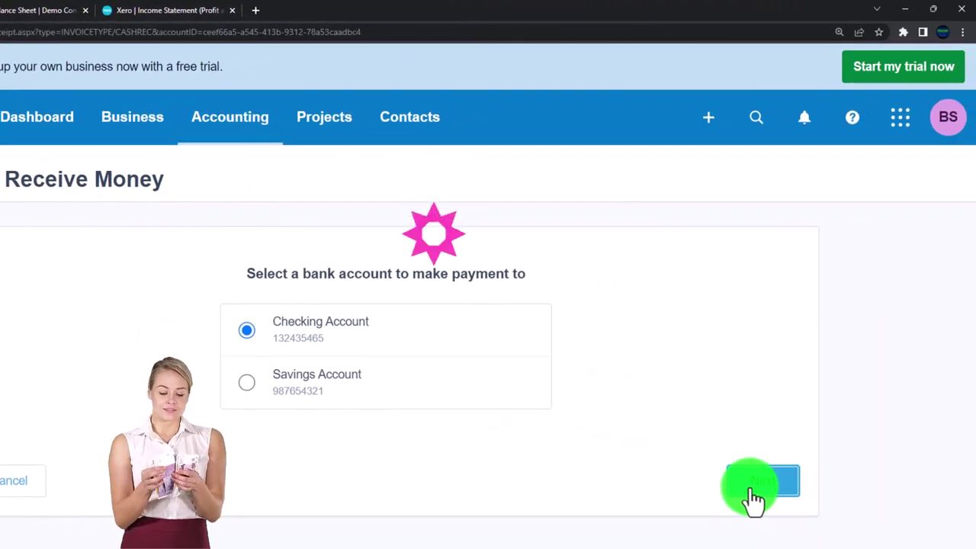
{"action": "left_click", "coordinate": [751, 492]}
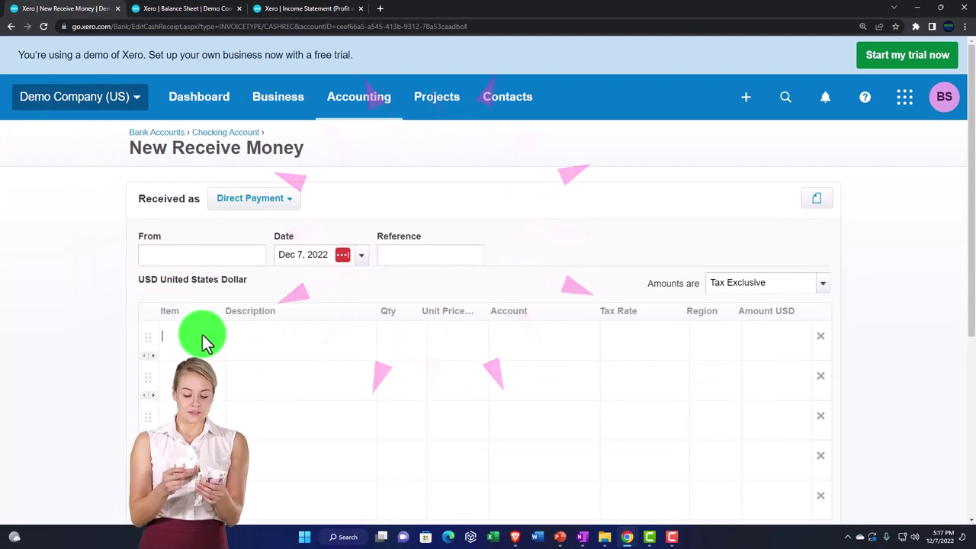
{"action": "left_click", "coordinate": [206, 337]}
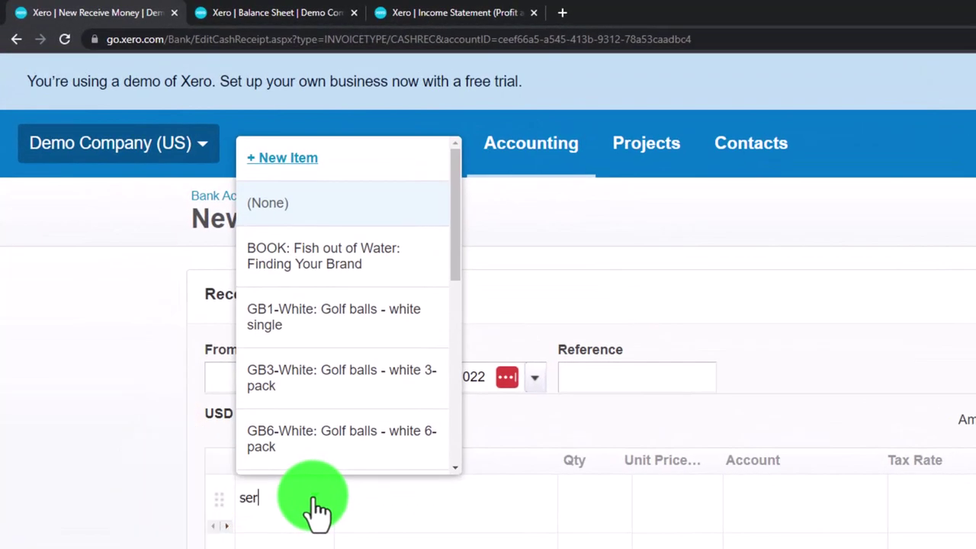
{"action": "key", "text": "Tab"}
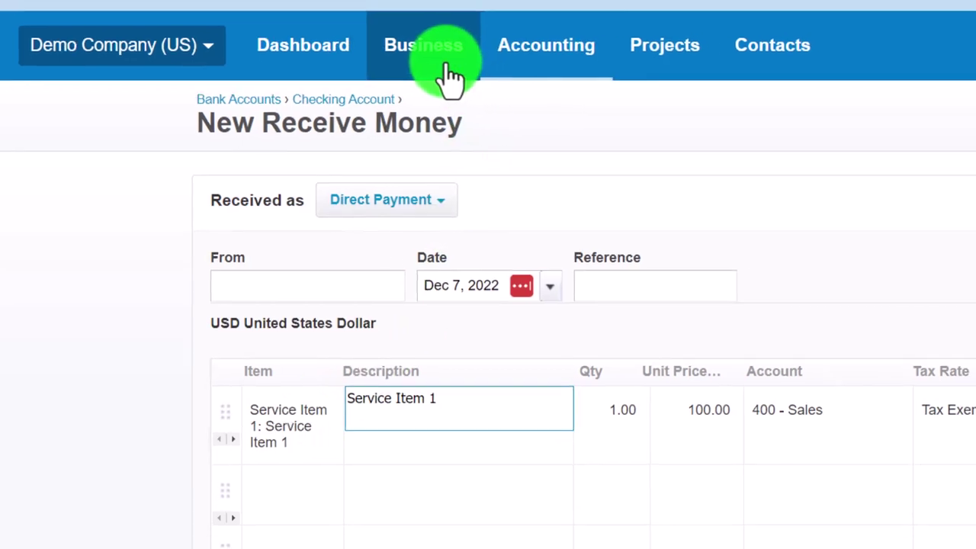
- Return to the products and services list and start a new item with the code Inv 1
{"action": "left_click", "coordinate": [467, 70]}
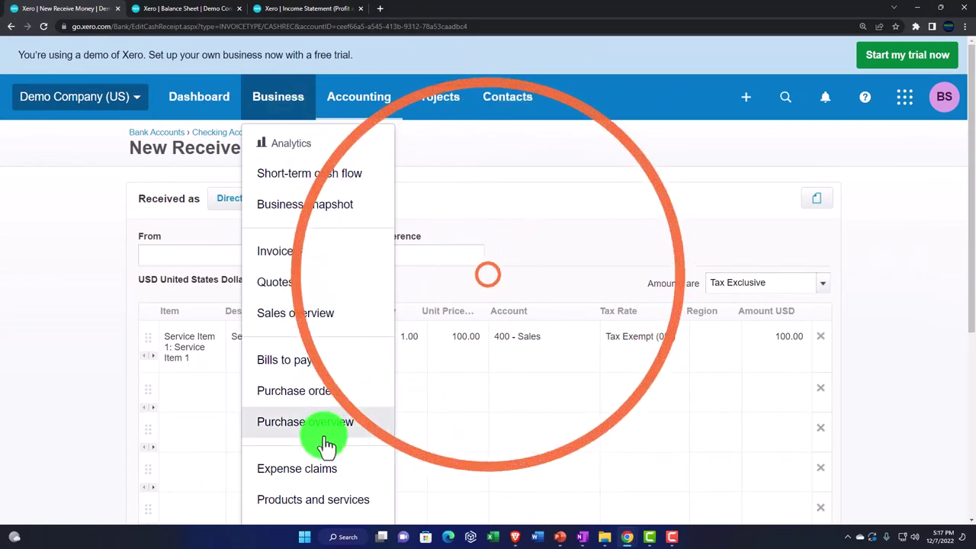
{"action": "left_click", "coordinate": [322, 499]}
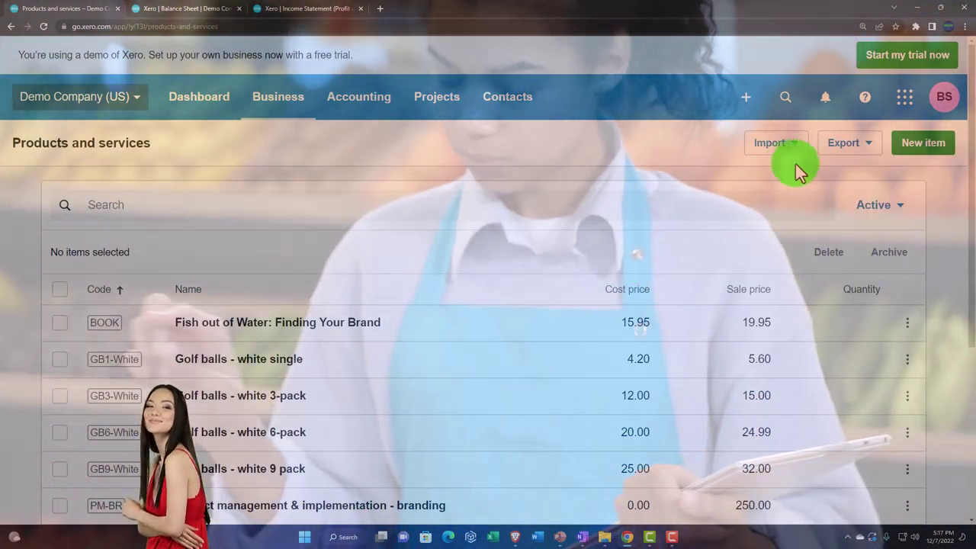
{"action": "left_click", "coordinate": [924, 147]}
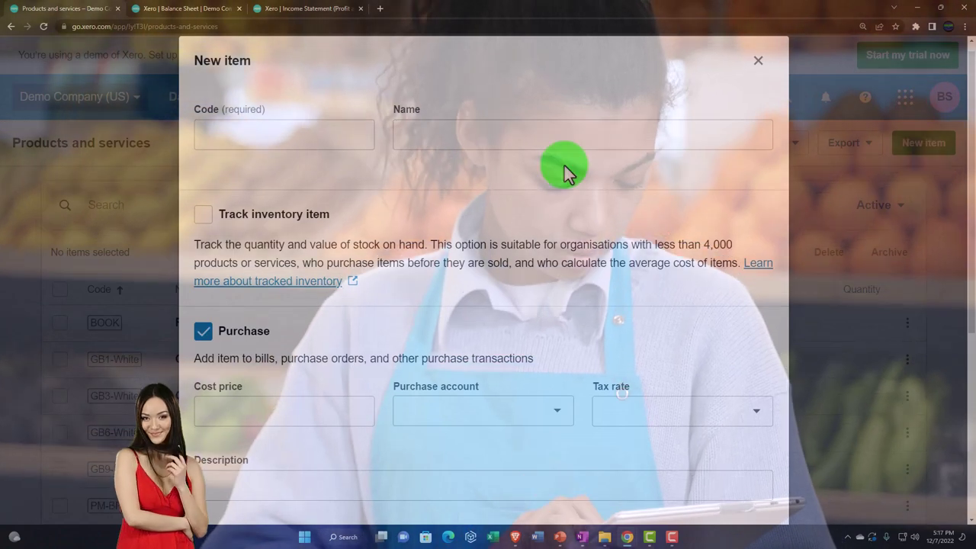
{"action": "left_click", "coordinate": [261, 141]}
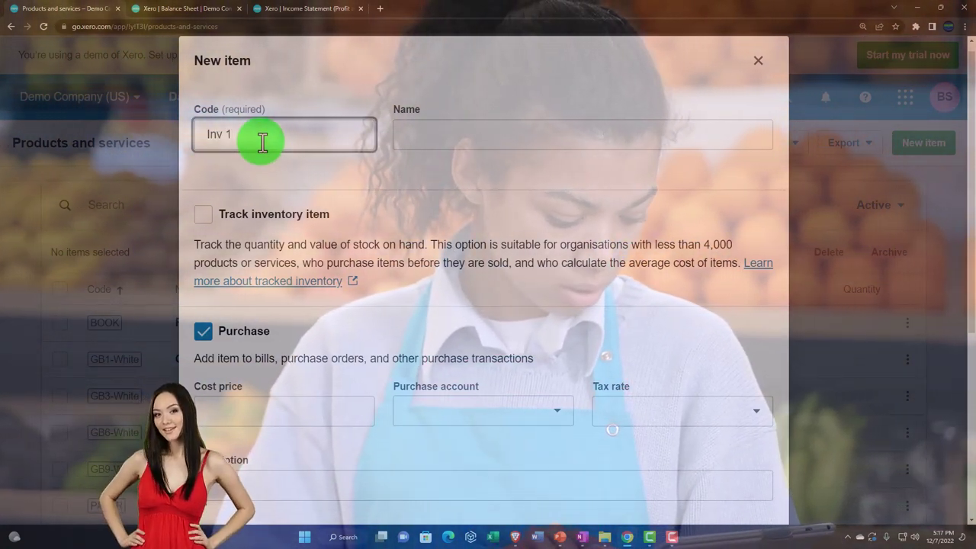
- Copy the code Inv 1 into the new item's name
{"action": "double_click", "coordinate": [262, 141]}
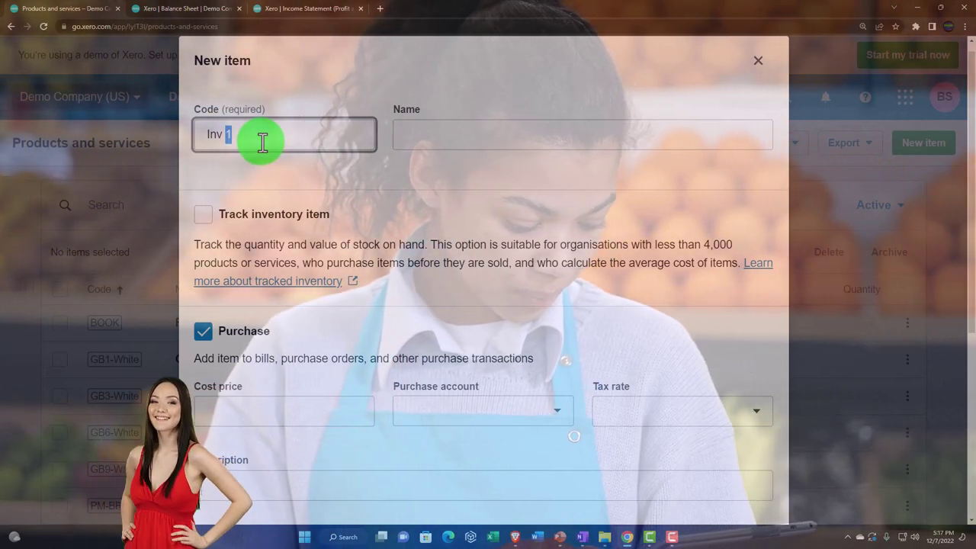
{"action": "triple_click", "coordinate": [262, 141]}
{"action": "key", "text": "ctrl+c"}
{"action": "left_click", "coordinate": [422, 135]}
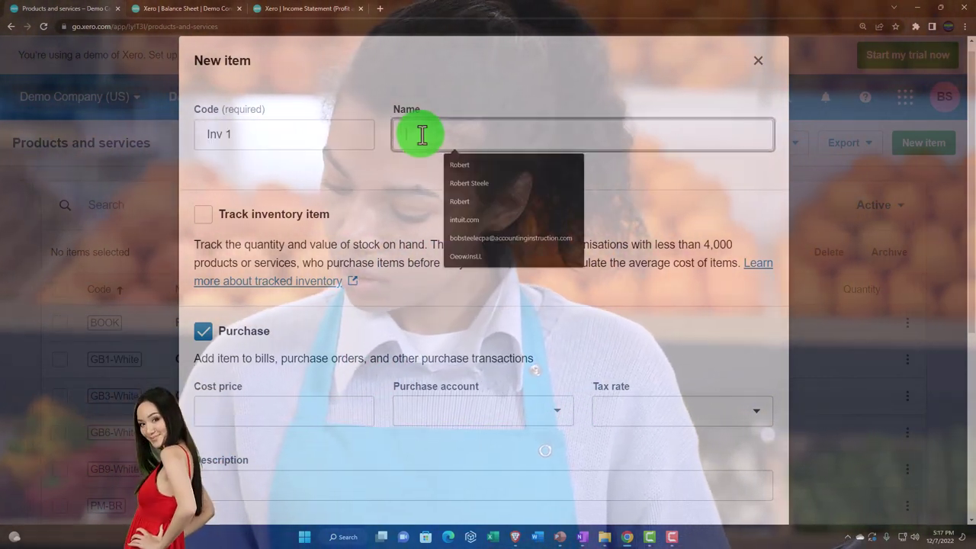
{"action": "key", "text": "ctrl+v"}
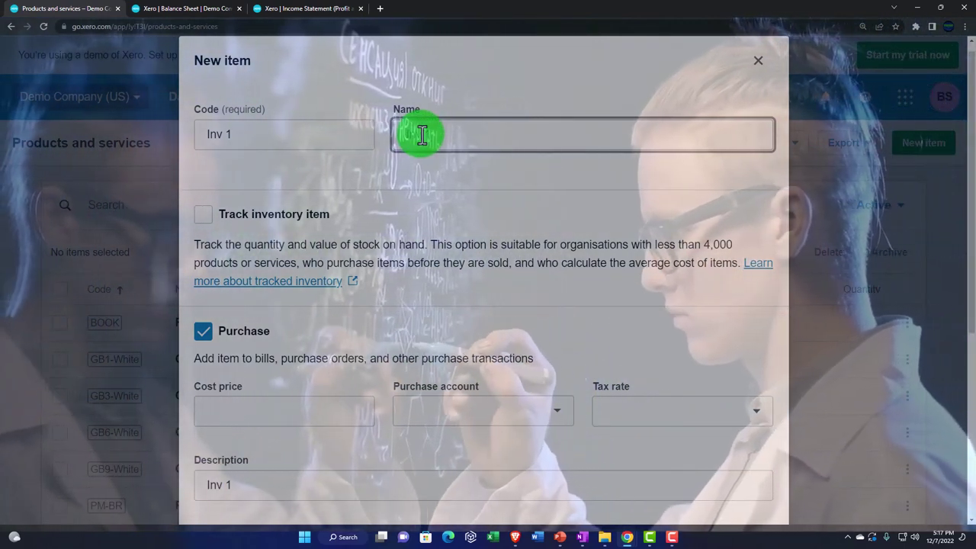
- Turn on inventory tracking for the new item Inv 1
{"action": "scroll", "coordinate": [519, 229], "scroll_direction": "down", "scroll_amount": 4}
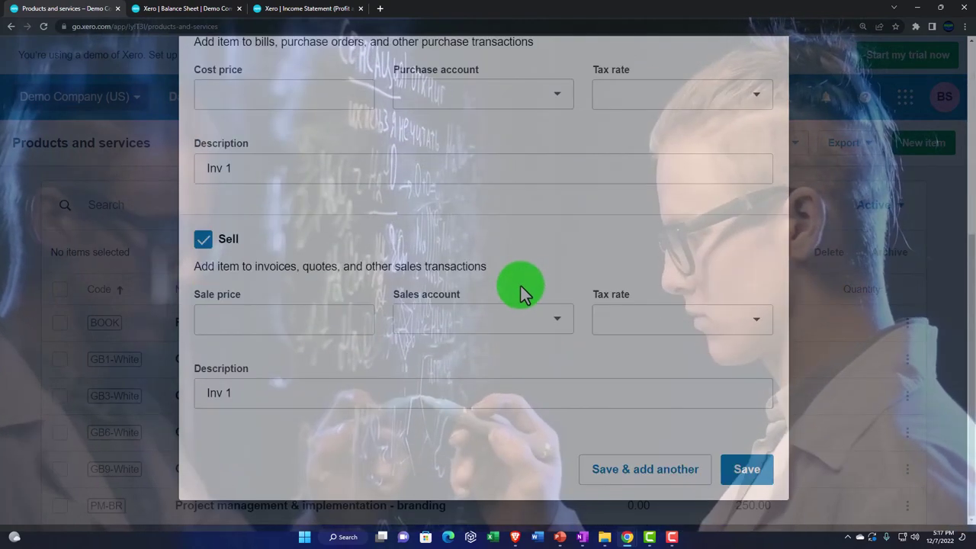
{"action": "scroll", "coordinate": [402, 316], "scroll_direction": "up", "scroll_amount": 4}
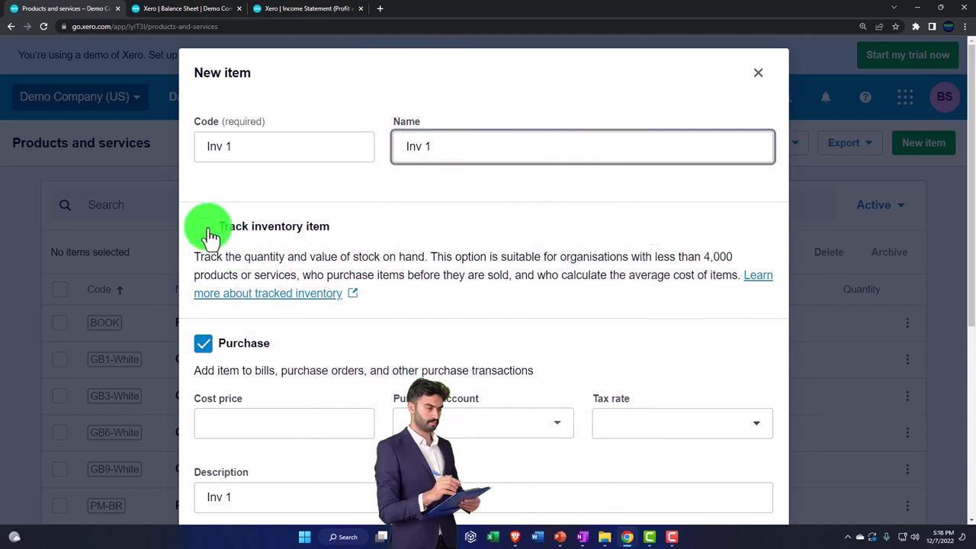
{"action": "left_click", "coordinate": [204, 229]}
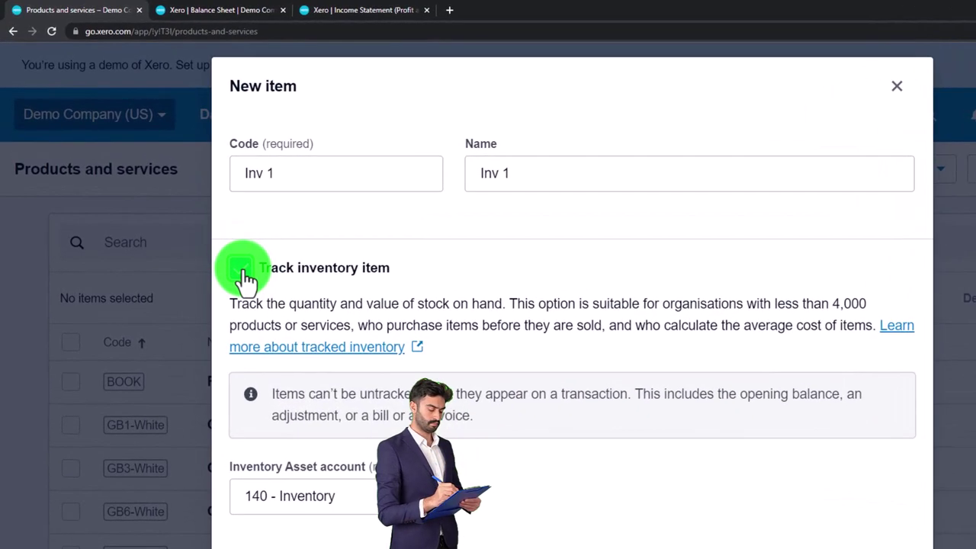
{"action": "scroll", "coordinate": [208, 239], "scroll_direction": "down", "scroll_amount": 2}
{"action": "scroll", "coordinate": [248, 282], "scroll_direction": "down", "scroll_amount": 1}
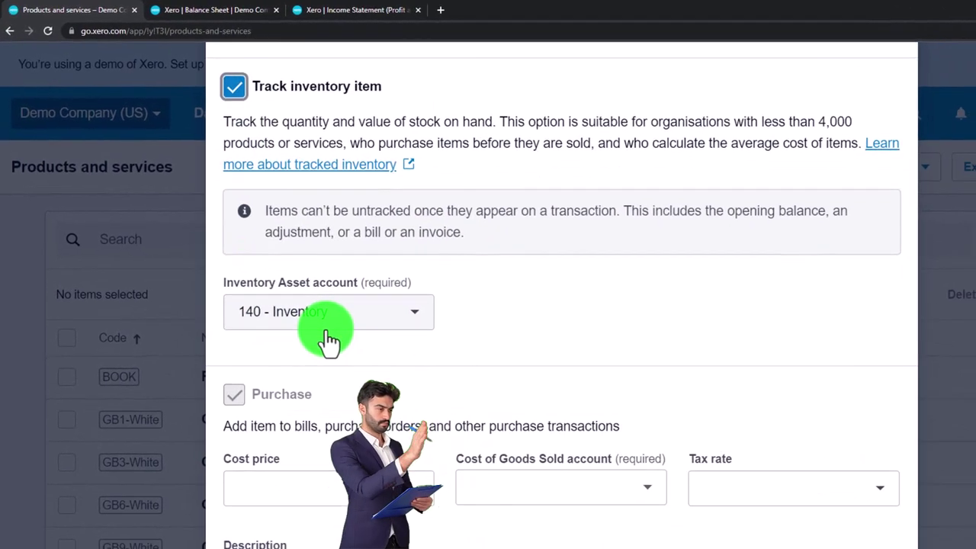
- Set the item's purchase details to cost price 140.00, account 500 - Cost of Goods Sold and tax rate Tax on Sales
{"action": "scroll", "coordinate": [334, 338], "scroll_direction": "down", "scroll_amount": 1}
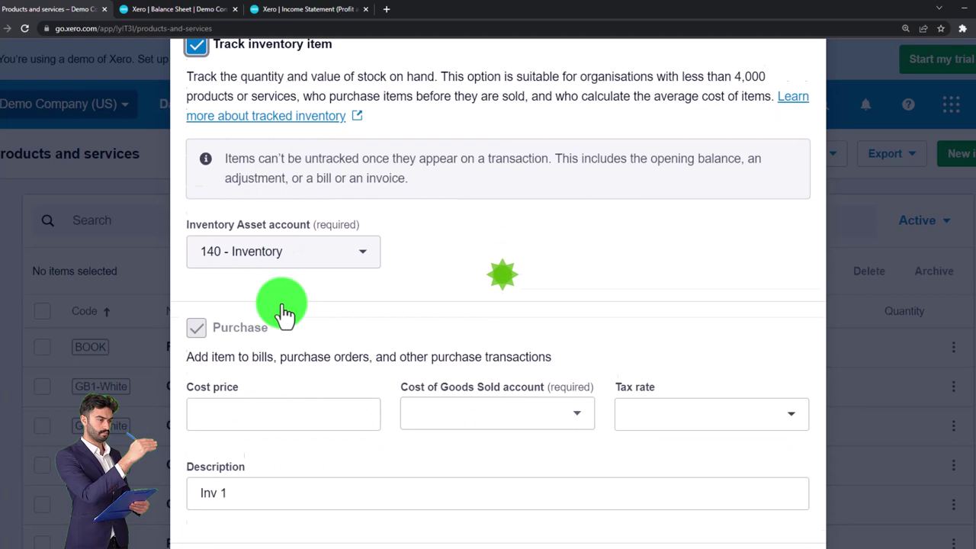
{"action": "scroll", "coordinate": [282, 313], "scroll_direction": "down", "scroll_amount": 4}
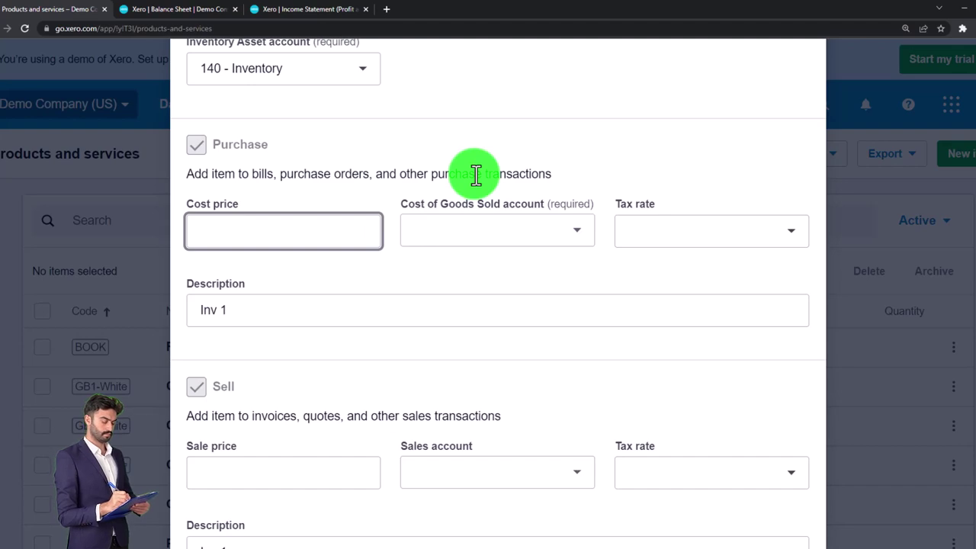
{"action": "type", "text": "140.00"}
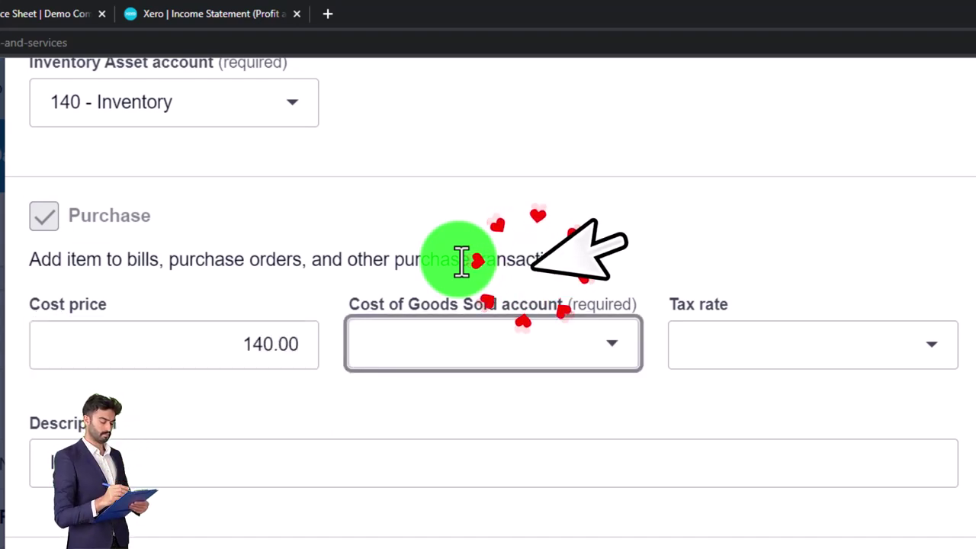
{"action": "left_click", "coordinate": [512, 338]}
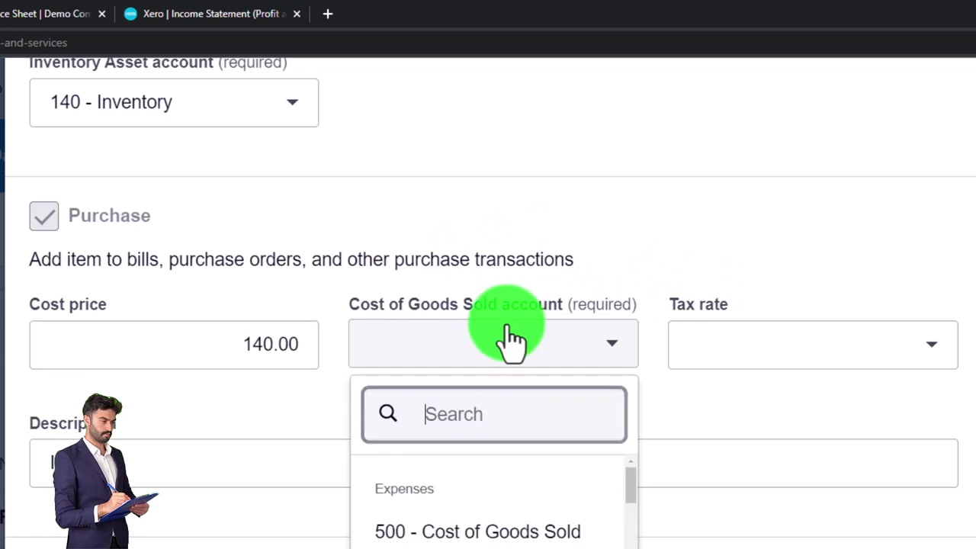
{"action": "type", "text": "cos"}
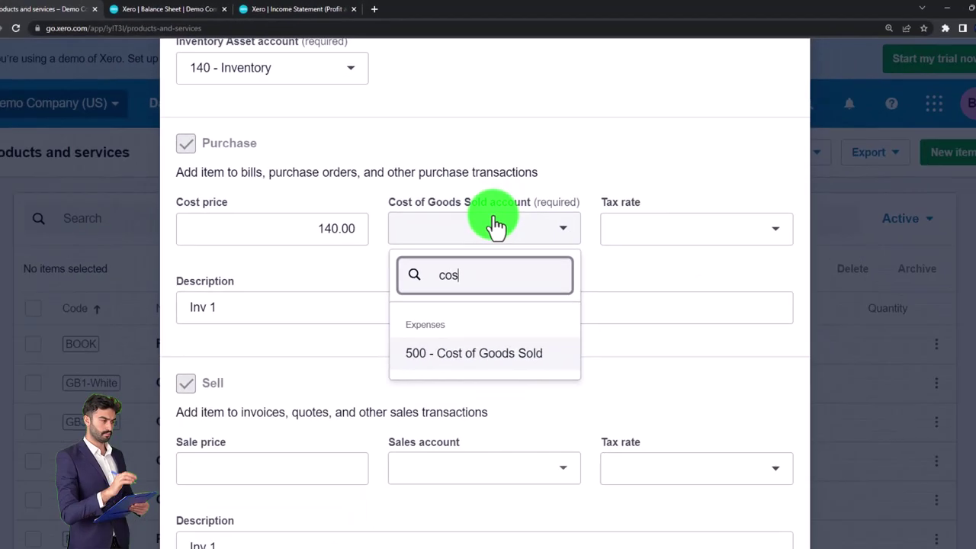
{"action": "key", "text": "Tab"}
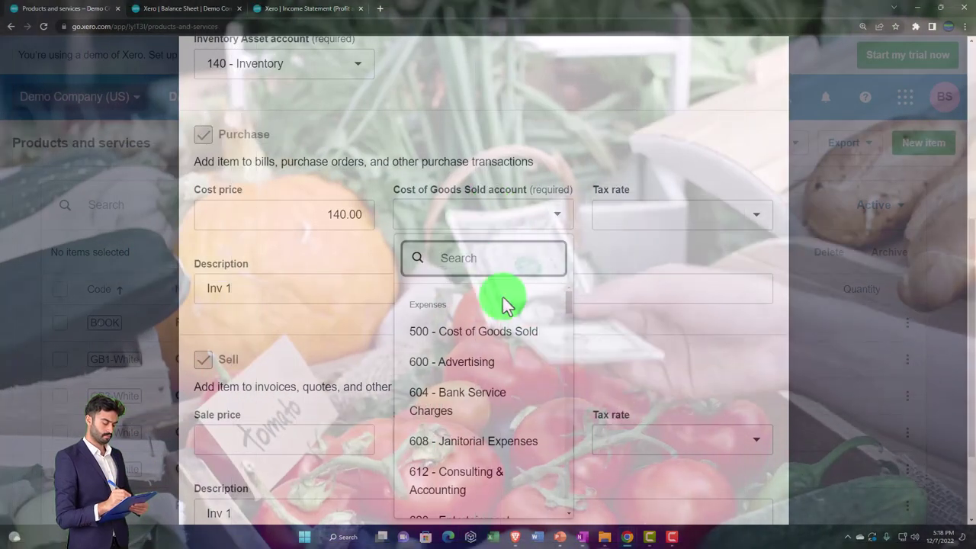
{"action": "left_click", "coordinate": [496, 331]}
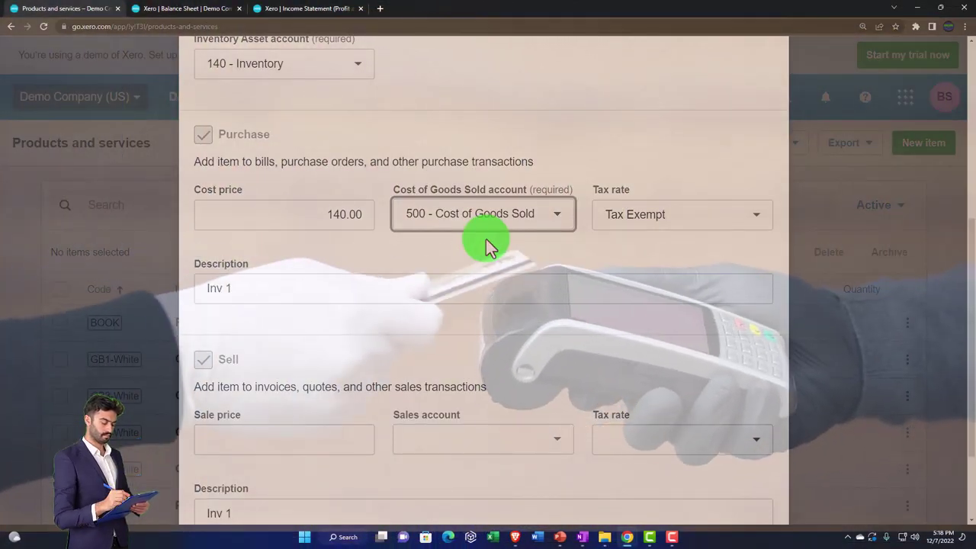
{"action": "left_click", "coordinate": [752, 220]}
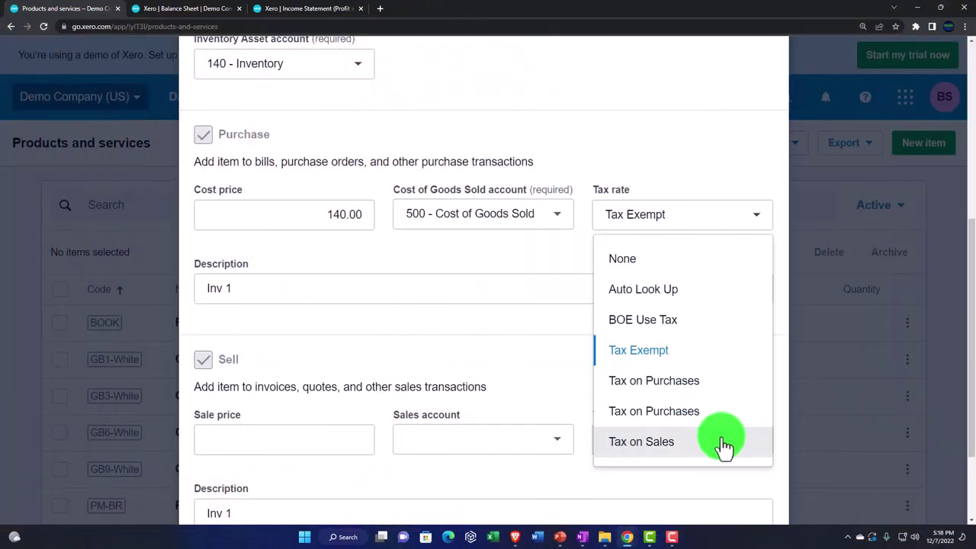
{"action": "left_click", "coordinate": [723, 448]}
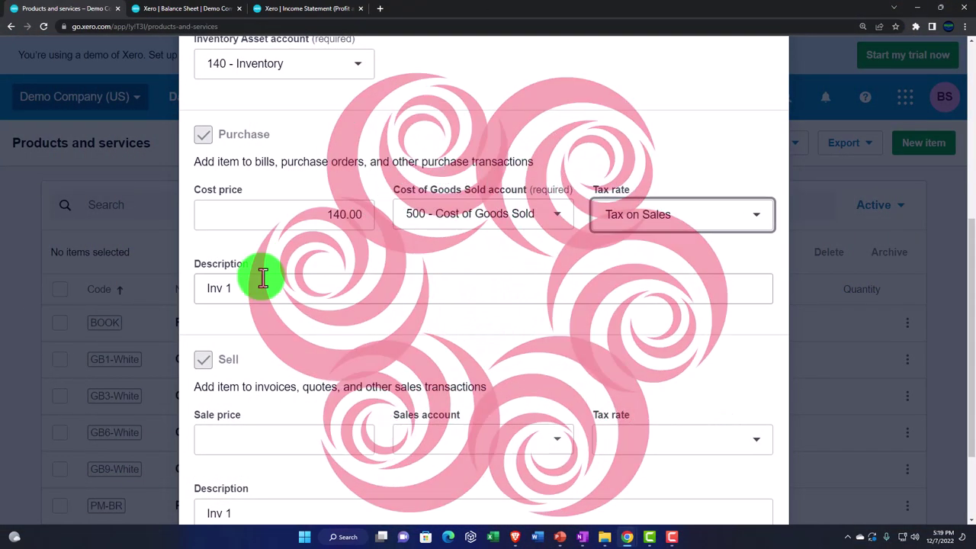
- Set the item's sale details to sale price 200.00, account 400 - Sales and tax rate Tax on Sales
{"action": "scroll", "coordinate": [267, 305], "scroll_direction": "down", "scroll_amount": 2}
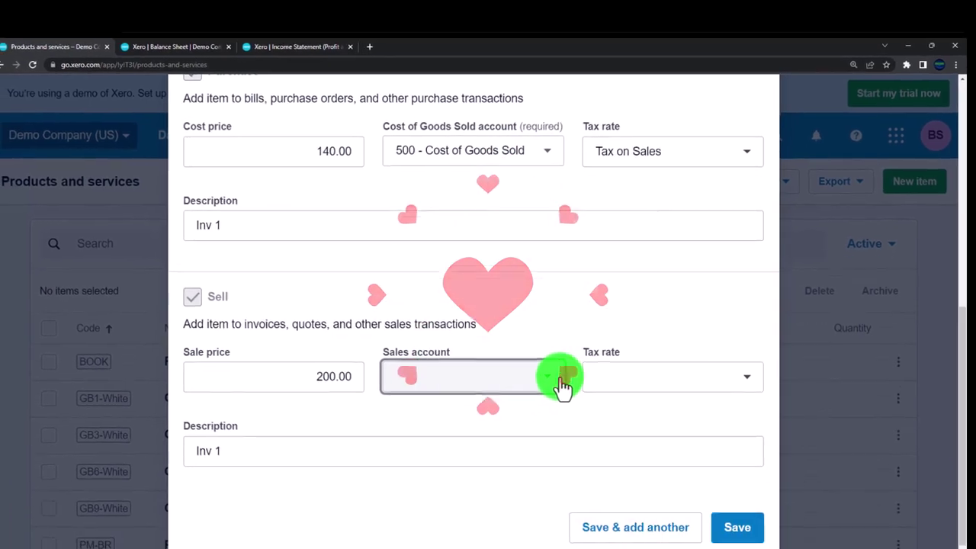
{"action": "left_click", "coordinate": [527, 462]}
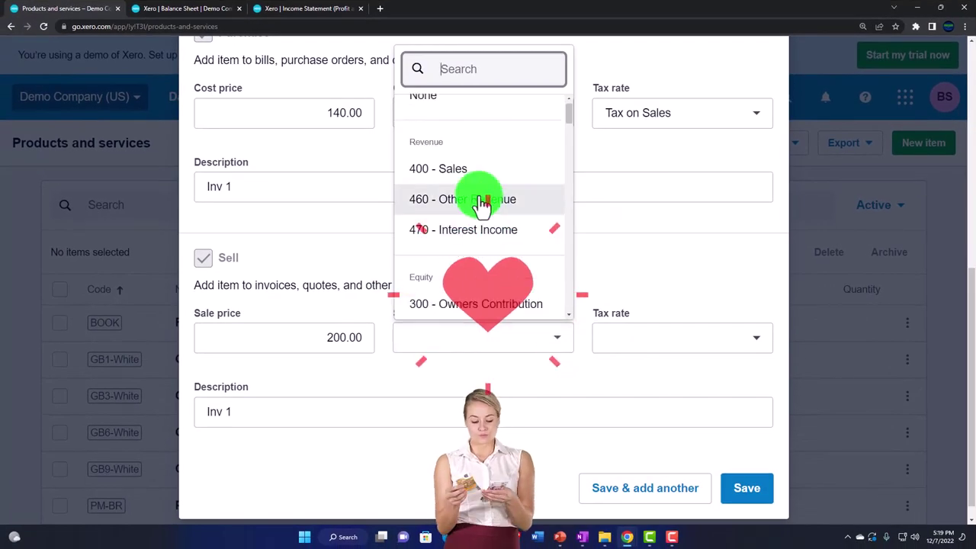
{"action": "left_click", "coordinate": [465, 175]}
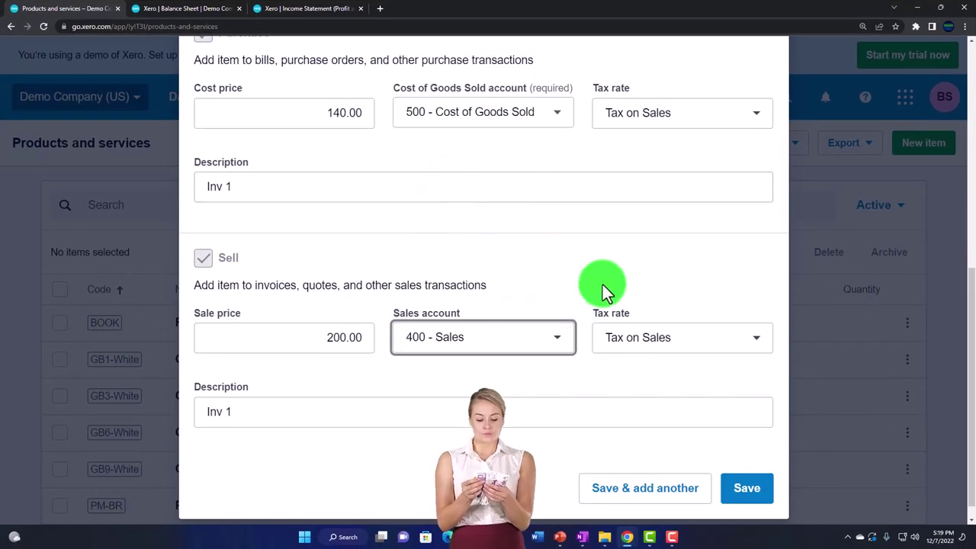
{"action": "left_click", "coordinate": [759, 350]}
{"action": "left_click", "coordinate": [759, 350]}
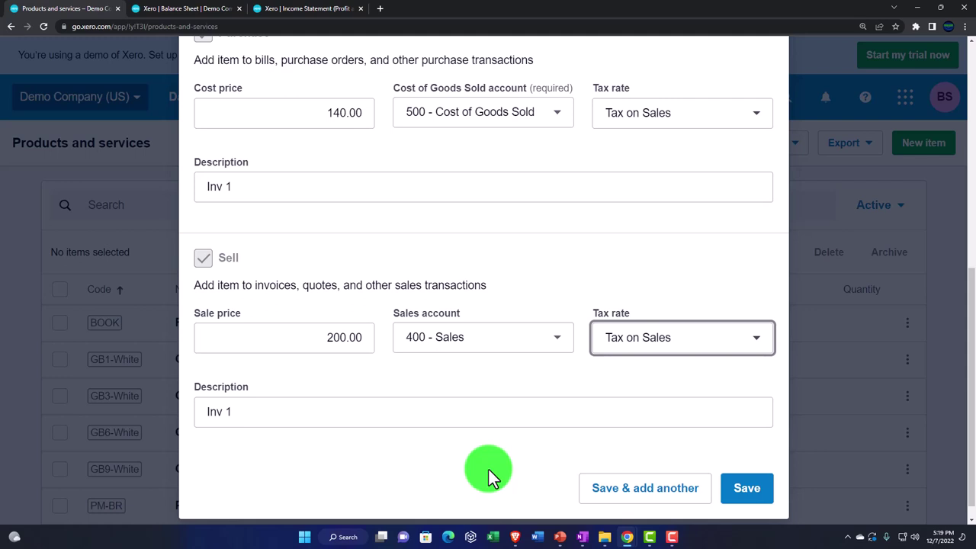
- Save the tracked inventory item Inv 1 and check its entry in the products and services list
{"action": "scroll", "coordinate": [489, 470], "scroll_direction": "up", "scroll_amount": 2}
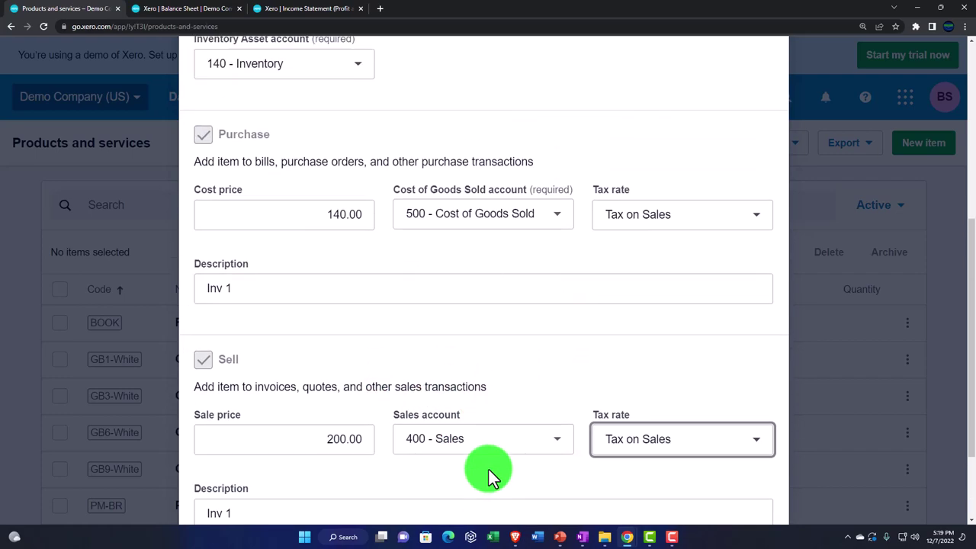
{"action": "scroll", "coordinate": [489, 470], "scroll_direction": "up", "scroll_amount": 1}
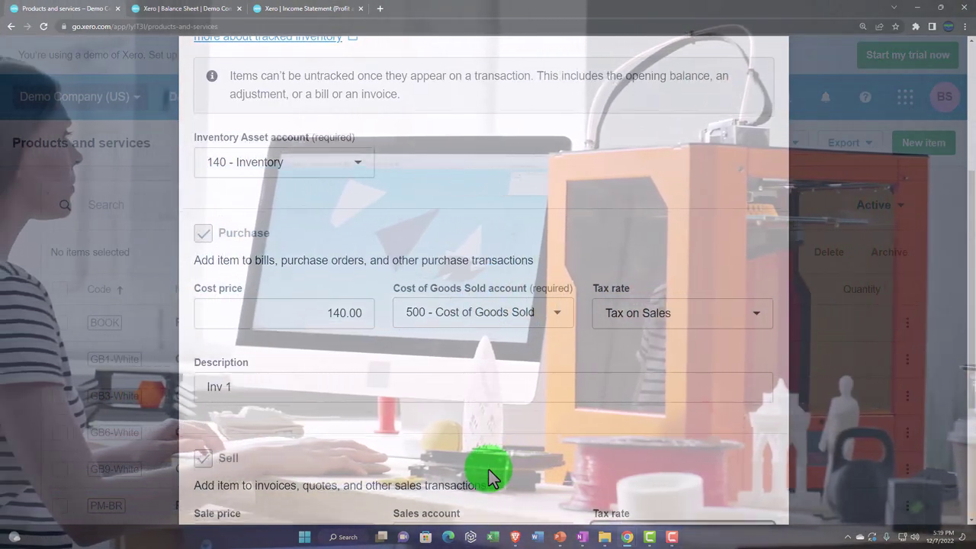
{"action": "scroll", "coordinate": [489, 470], "scroll_direction": "down", "scroll_amount": 3}
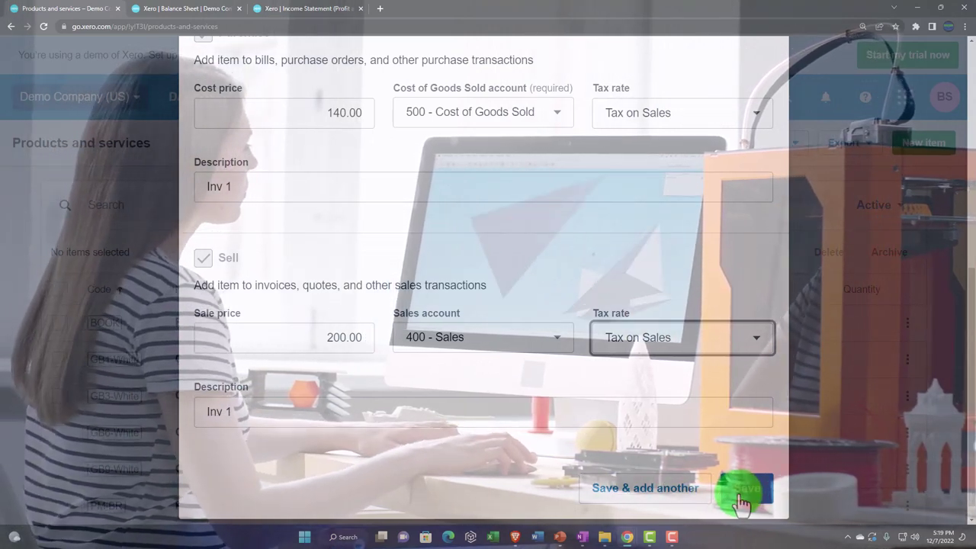
{"action": "left_click", "coordinate": [742, 500]}
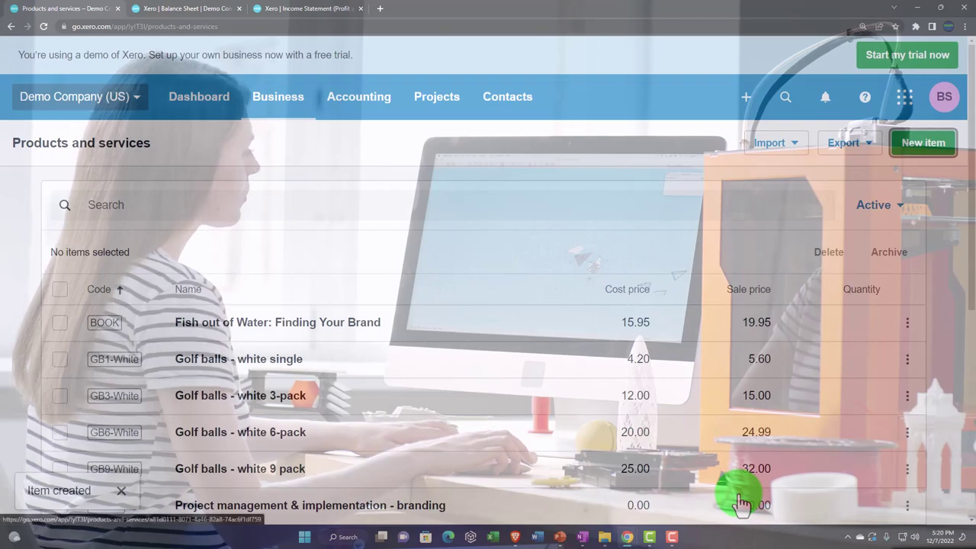
{"action": "scroll", "coordinate": [563, 444], "scroll_direction": "down", "scroll_amount": 3}
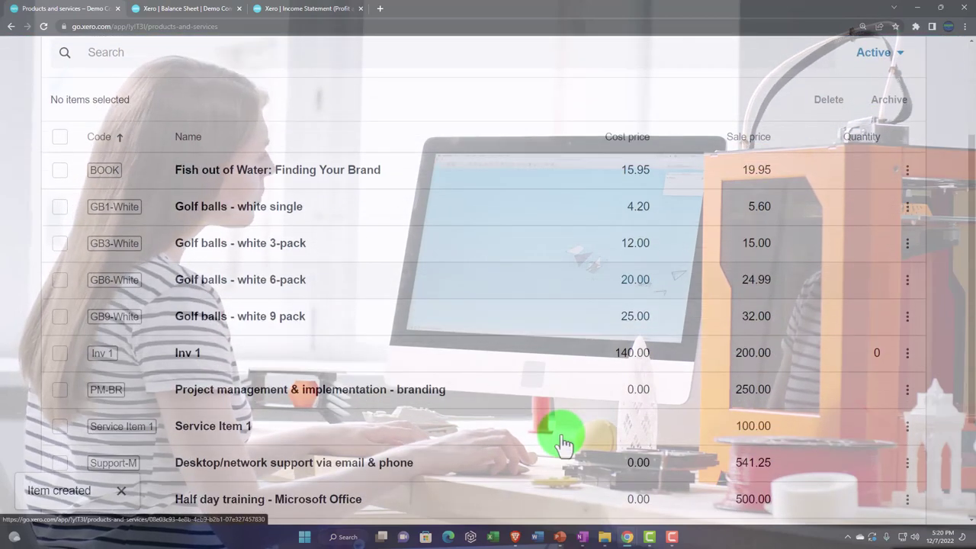
{"action": "scroll", "coordinate": [562, 444], "scroll_direction": "up", "scroll_amount": 3}
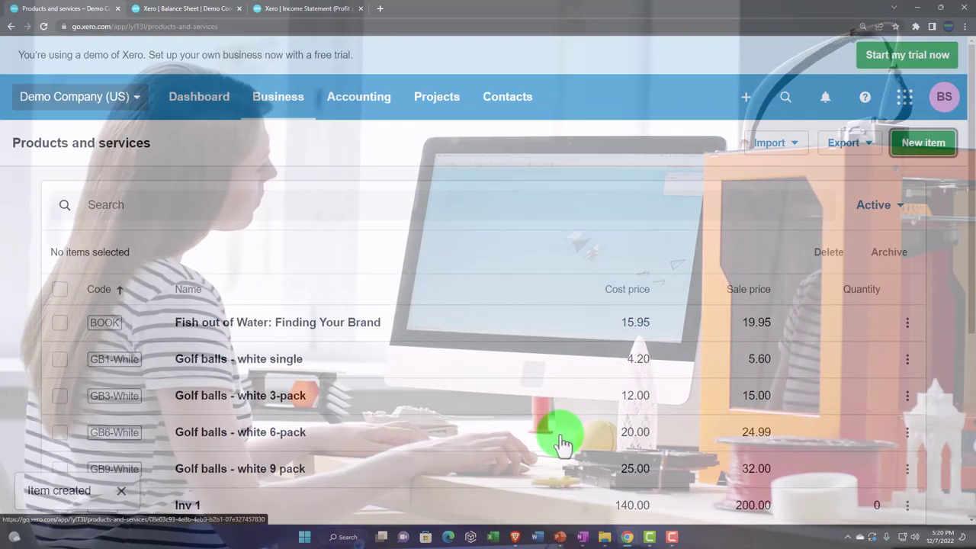
- Start a new invoice addressed to AAA, keeping the default dates, invoice number and Standard branding
{"action": "left_click", "coordinate": [744, 99]}
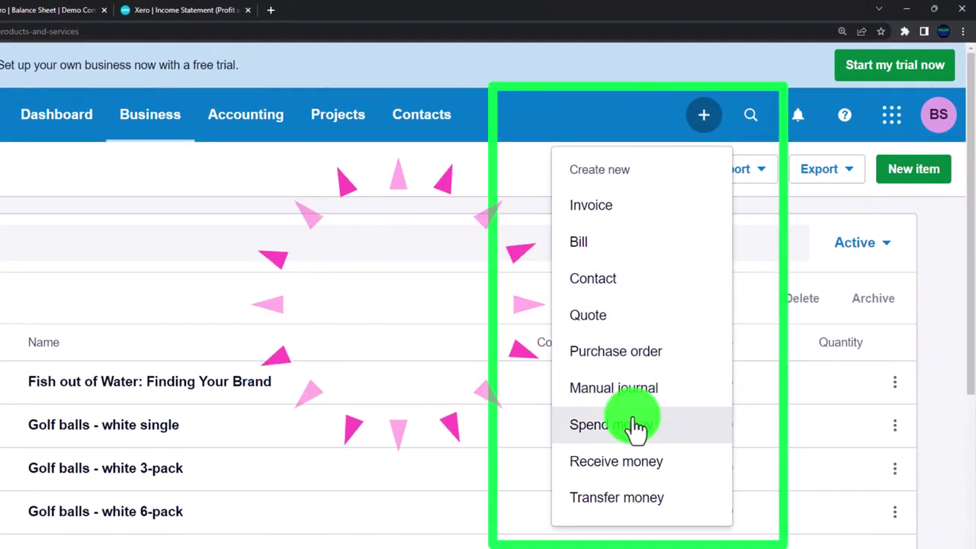
{"action": "left_click", "coordinate": [595, 214]}
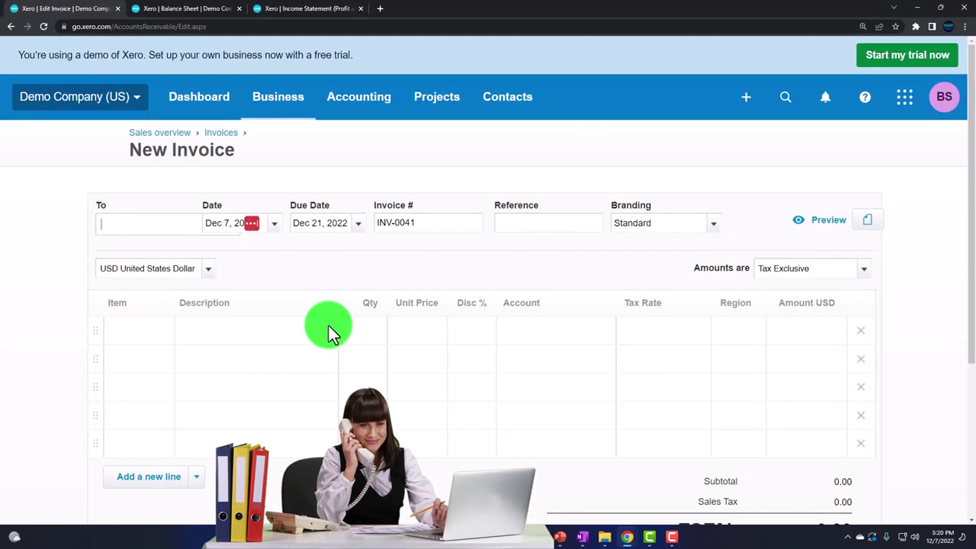
{"action": "type", "text": "AAA"}
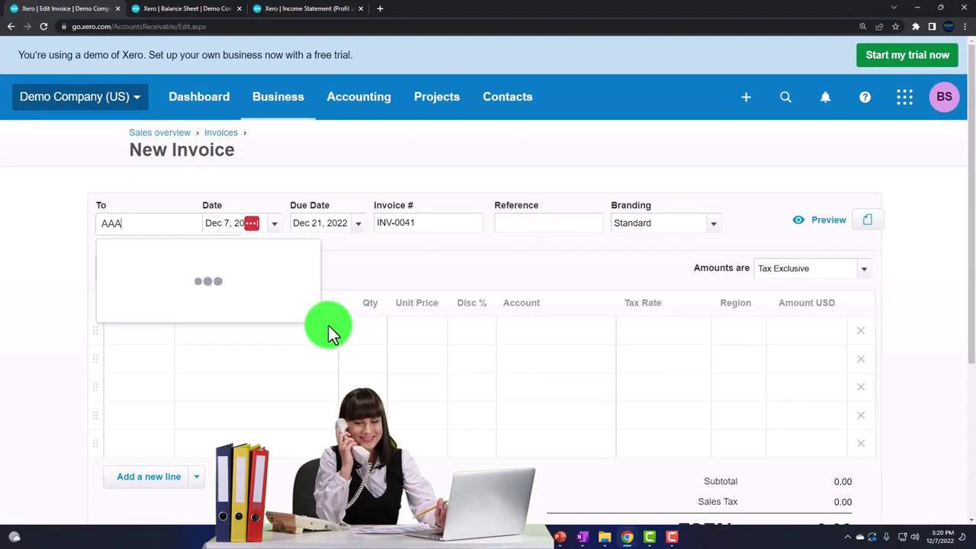
{"action": "key", "text": "Tab"}
{"action": "key", "text": "Tab"}
{"action": "key", "text": "Tab"}
{"action": "key", "text": "Tab"}
{"action": "key", "text": "Tab"}
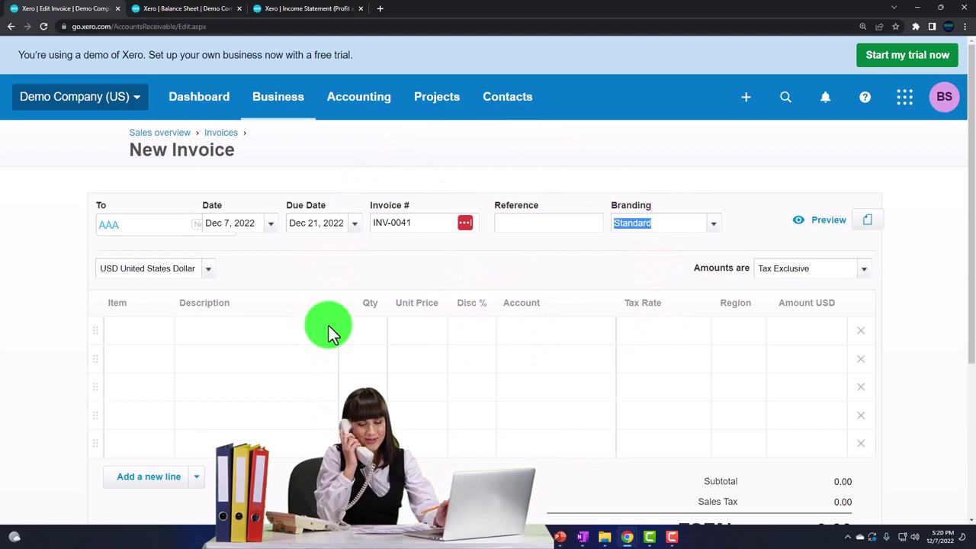
- Add the item Inv 1 with a quantity of 2 to the first invoice line and review the invoice totals
{"action": "left_click", "coordinate": [149, 331]}
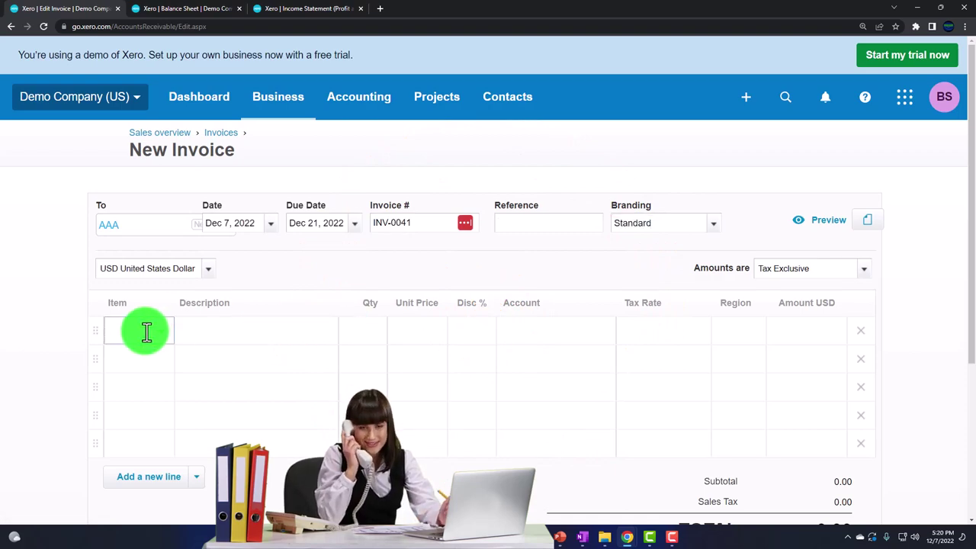
{"action": "type", "text": "in"}
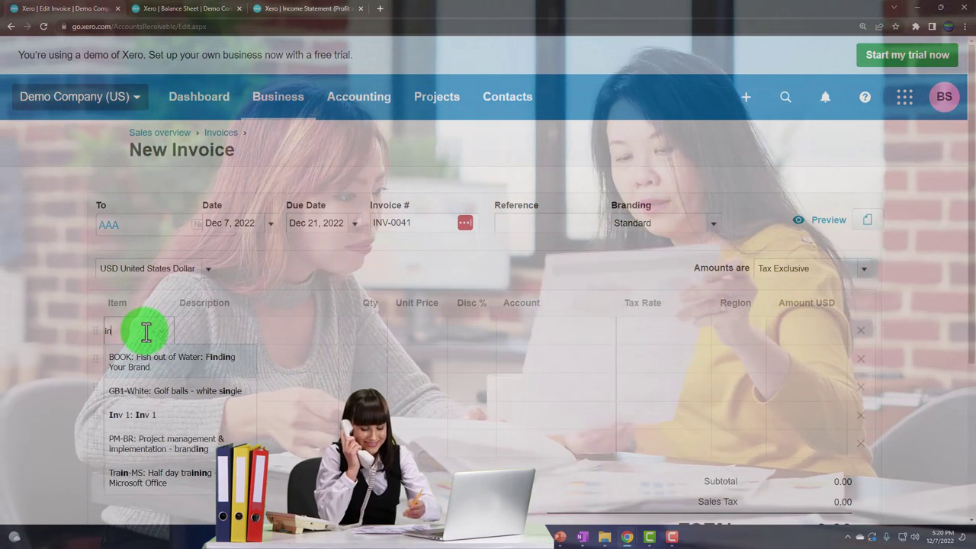
{"action": "key", "text": "Down"}
{"action": "key", "text": "Down"}
{"action": "key", "text": "Down"}
{"action": "key", "text": "Return"}
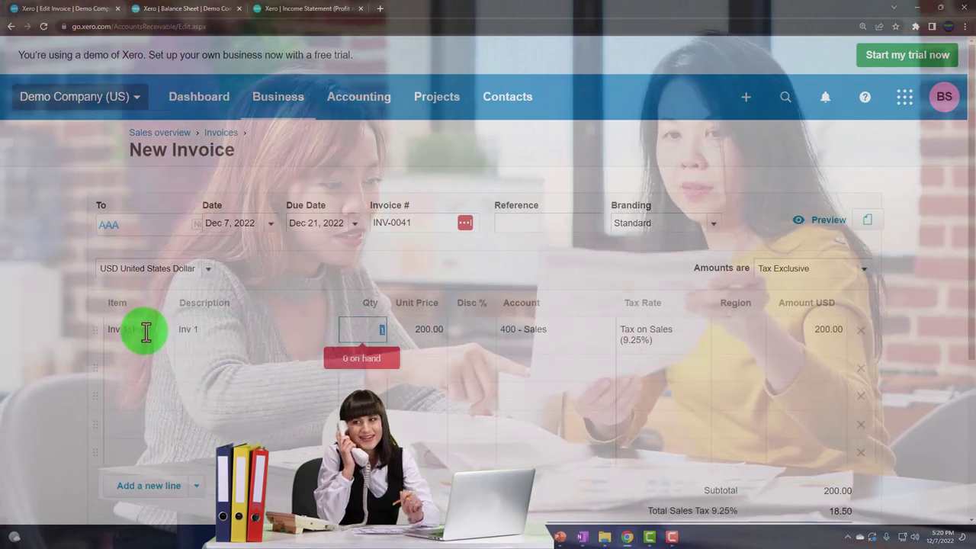
{"action": "type", "text": "2"}
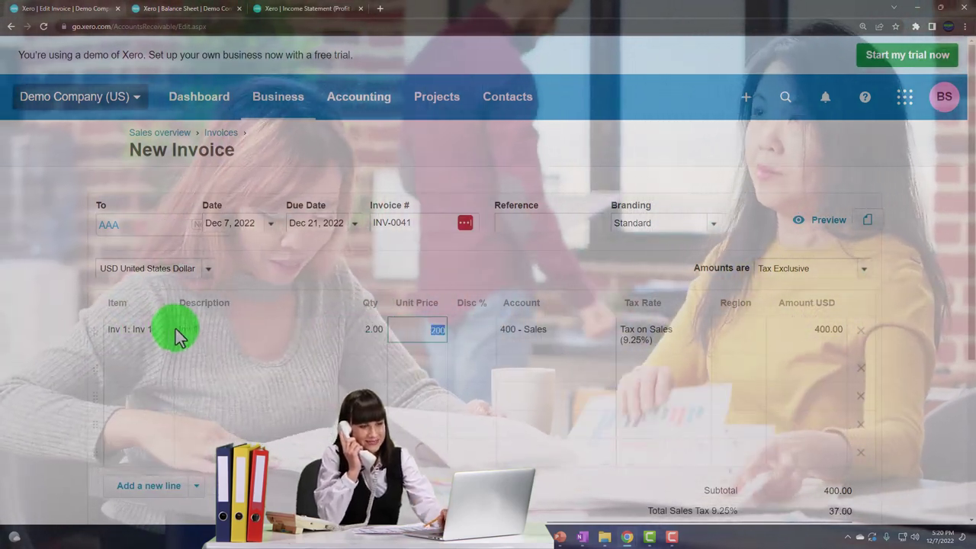
{"action": "key", "text": "Tab"}
{"action": "key", "text": "Tab"}
{"action": "key", "text": "Tab"}
{"action": "key", "text": "Tab"}
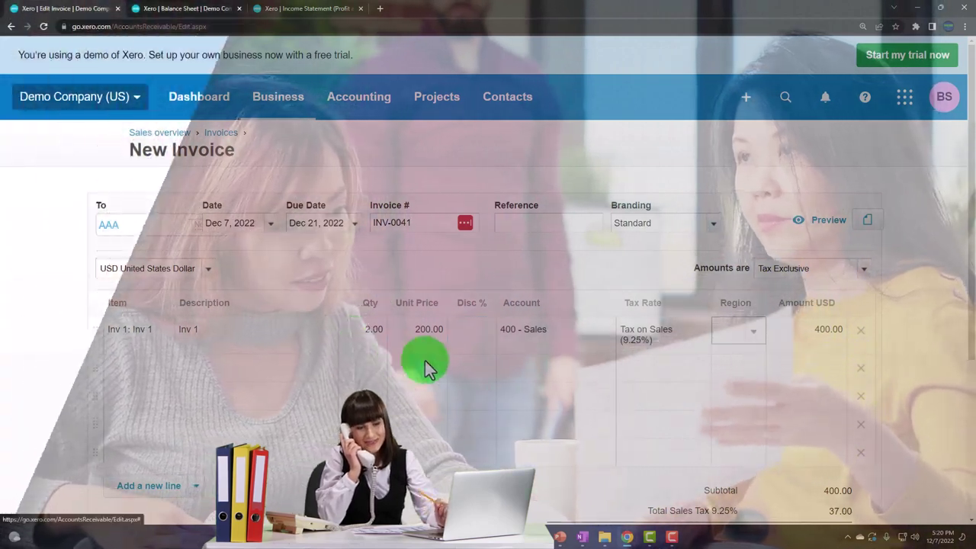
{"action": "scroll", "coordinate": [572, 410], "scroll_direction": "down", "scroll_amount": 1}
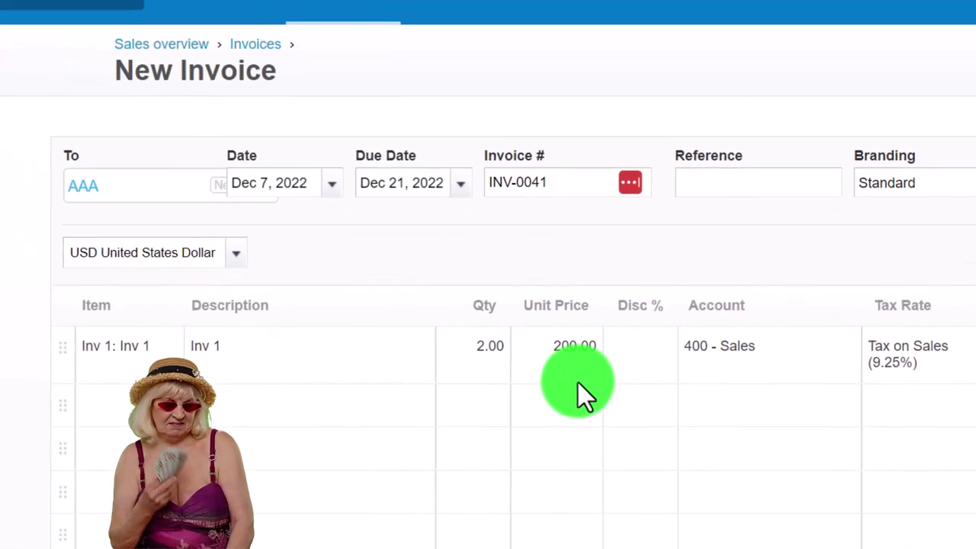
{"action": "left_click", "coordinate": [578, 383]}
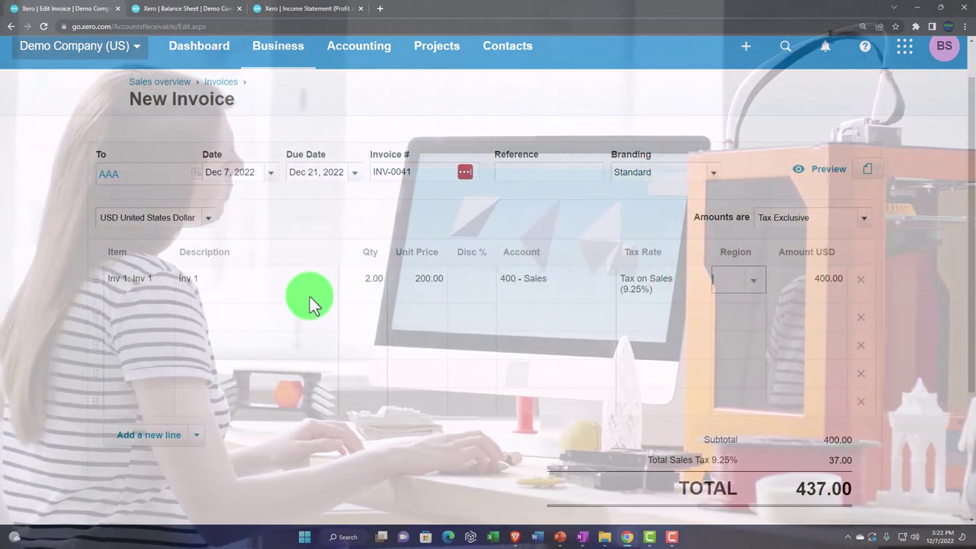
{"action": "scroll", "coordinate": [311, 299], "scroll_direction": "down", "scroll_amount": 2}
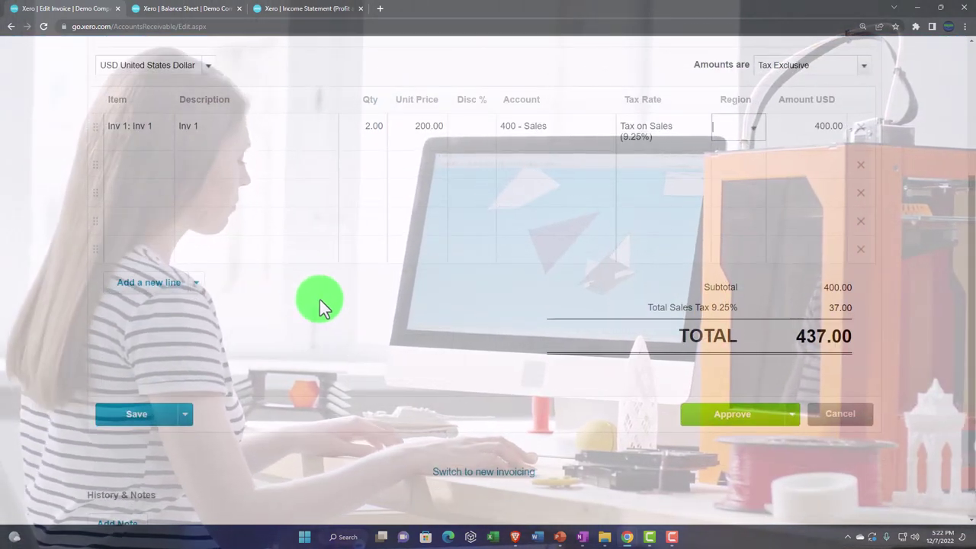
- Start a new receive money transaction into the Checking Account and view the items available for its first line
{"action": "scroll", "coordinate": [331, 303], "scroll_direction": "up", "scroll_amount": 3}
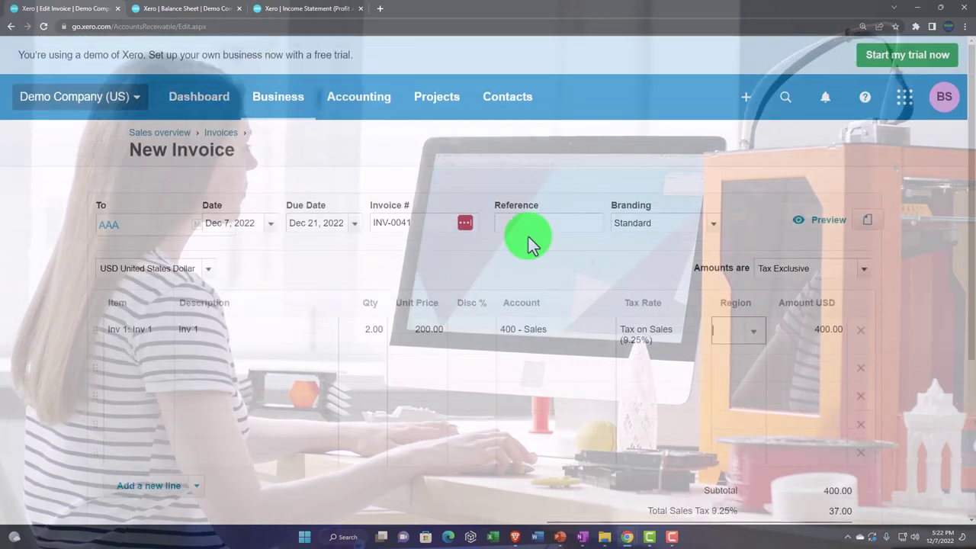
{"action": "left_click", "coordinate": [746, 97]}
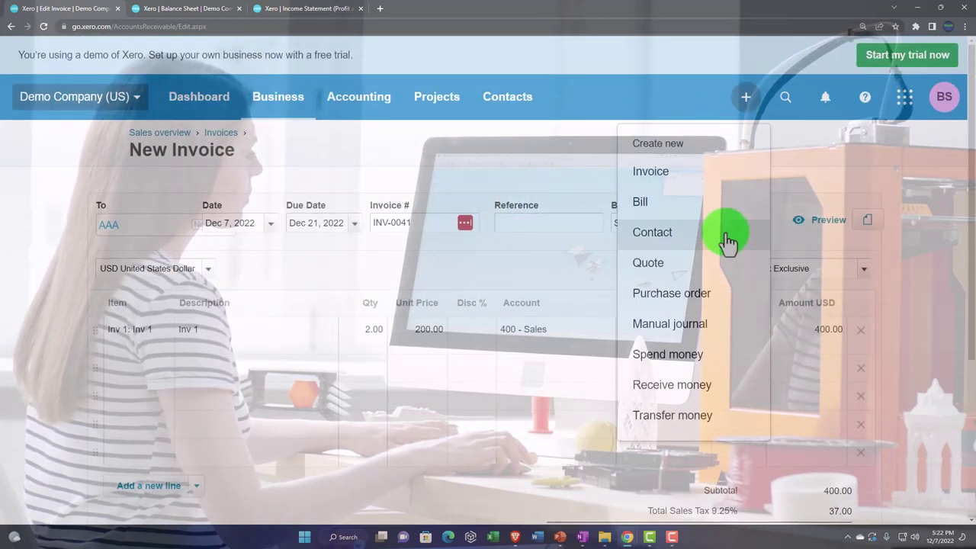
{"action": "left_click", "coordinate": [700, 373]}
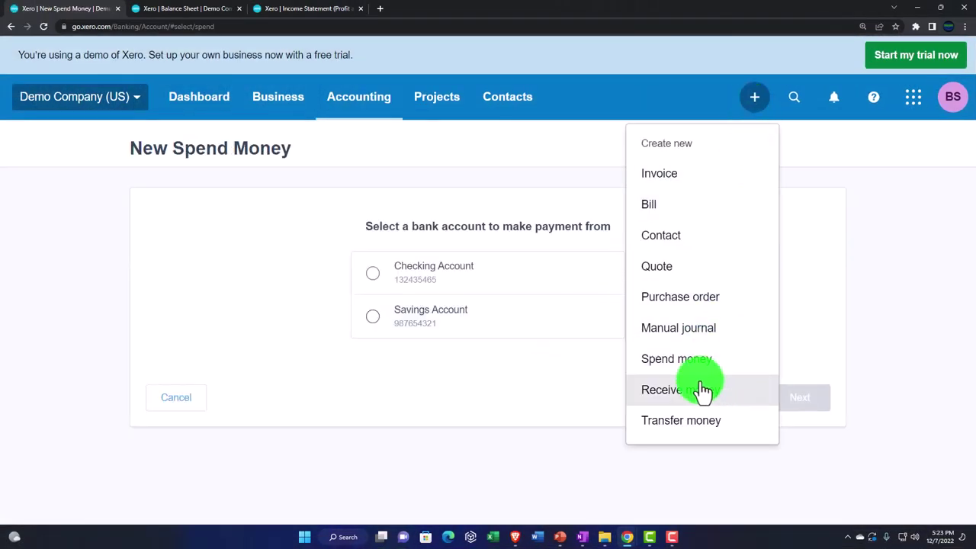
{"action": "left_click", "coordinate": [702, 391]}
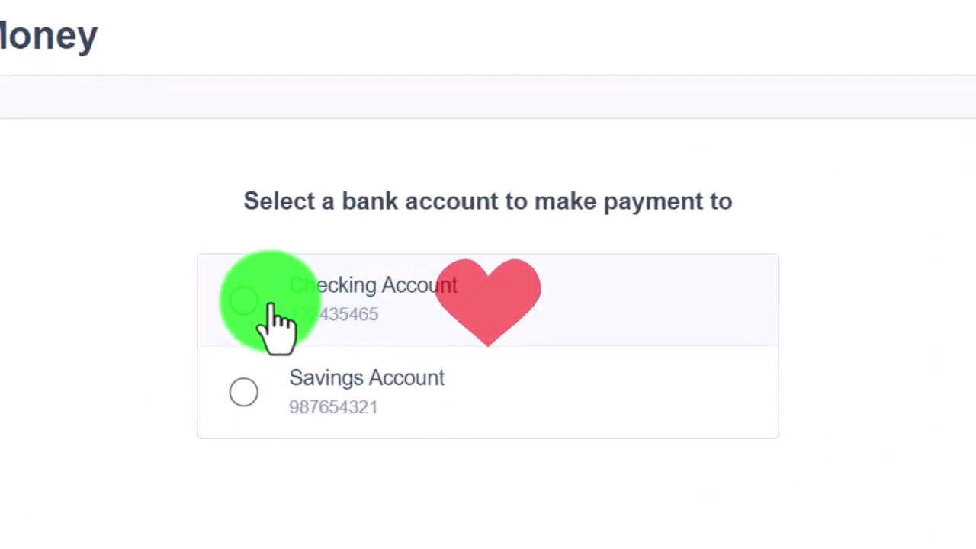
{"action": "left_click", "coordinate": [250, 303]}
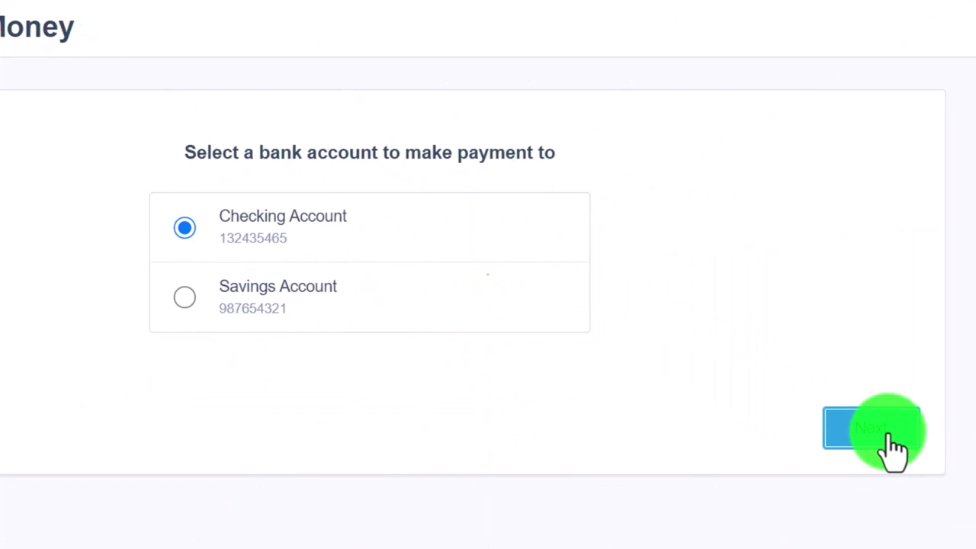
{"action": "left_click", "coordinate": [892, 446]}
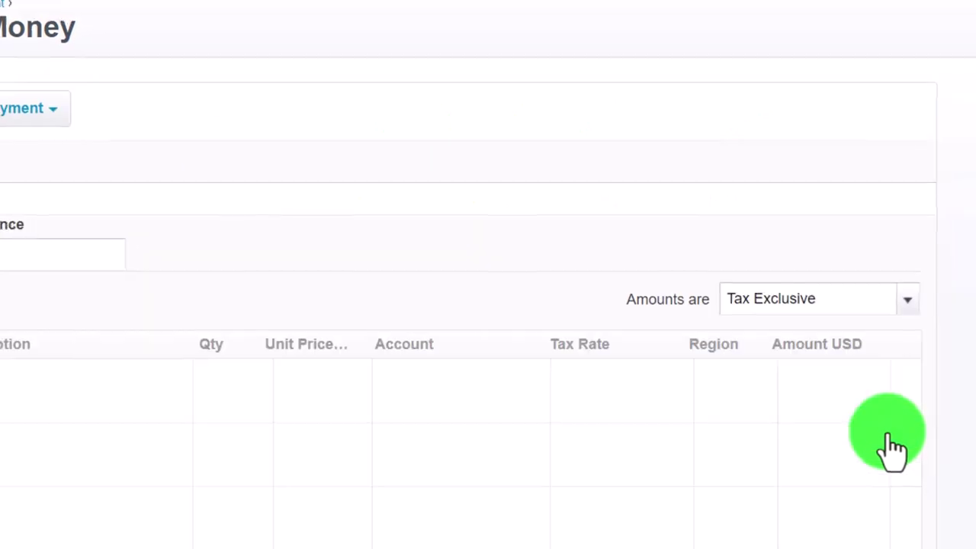
{"action": "left_click", "coordinate": [216, 344]}
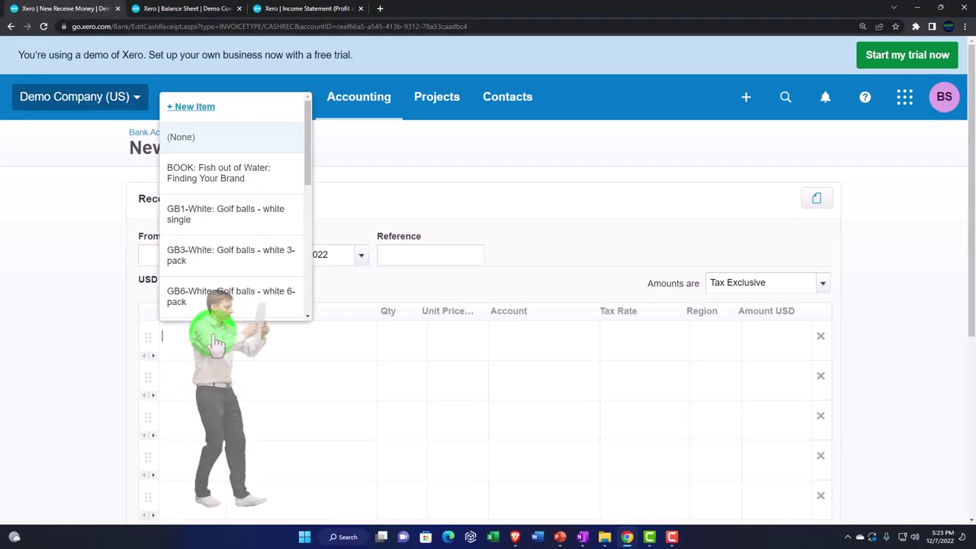
{"action": "left_click", "coordinate": [221, 340]}
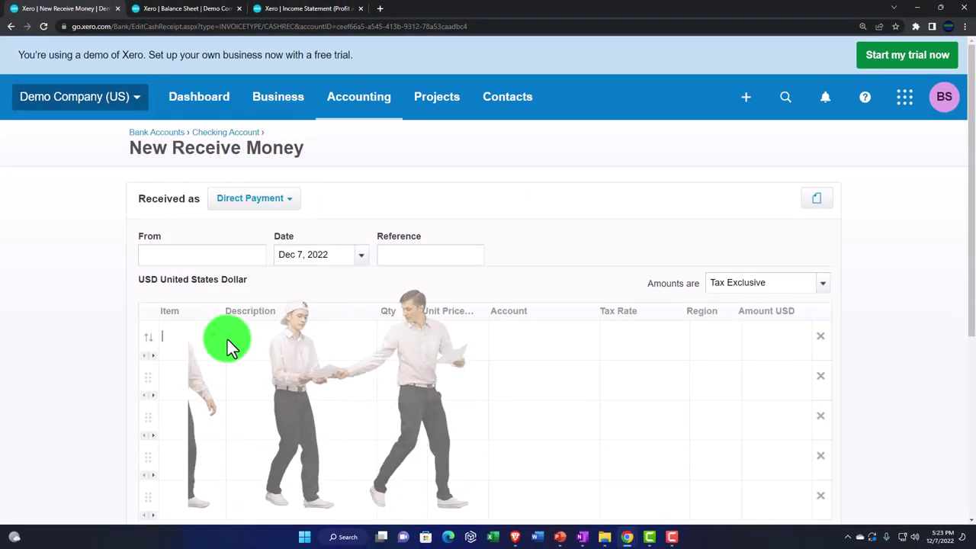
- Start a new bill and add the item Inv 1 to its first line
{"action": "left_click", "coordinate": [745, 100]}
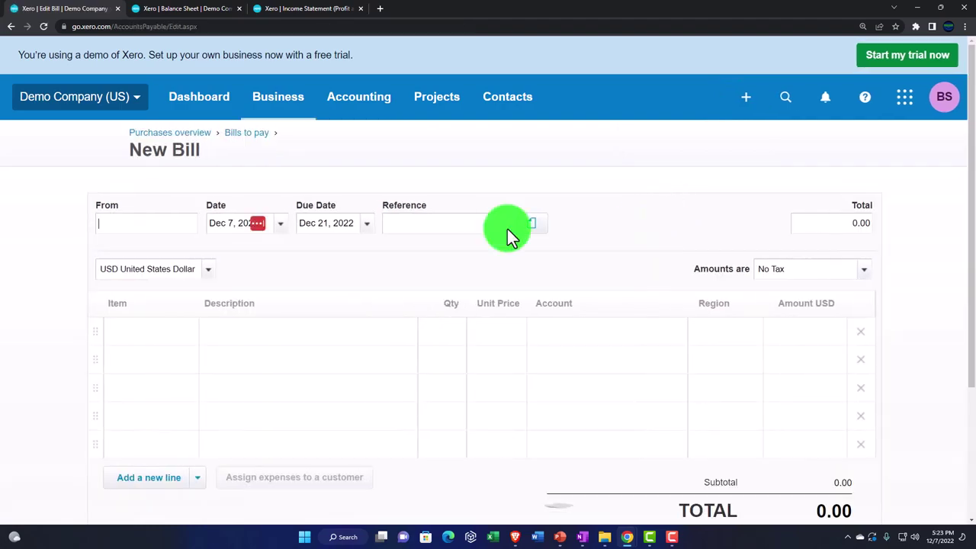
{"action": "left_click", "coordinate": [135, 333]}
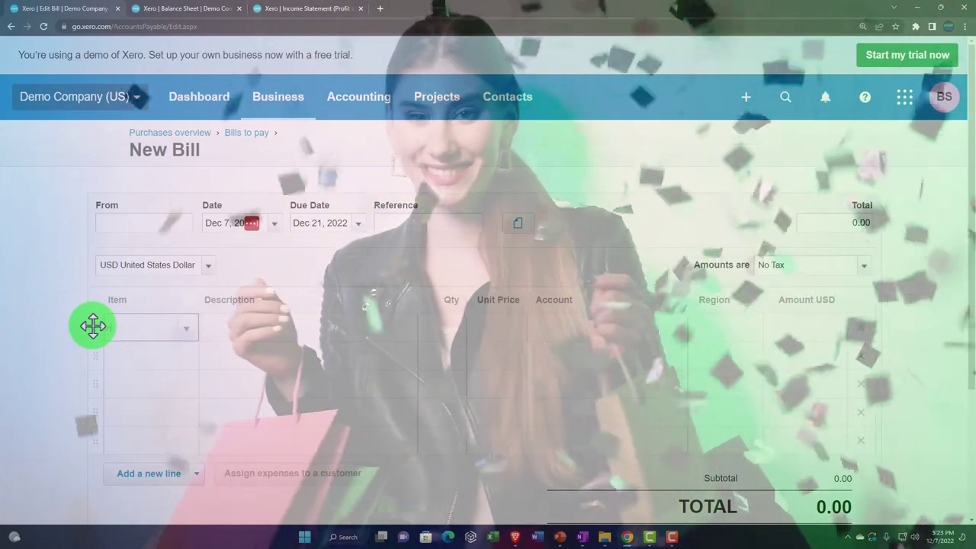
{"action": "type", "text": "Inv"}
{"action": "key", "text": "Return"}
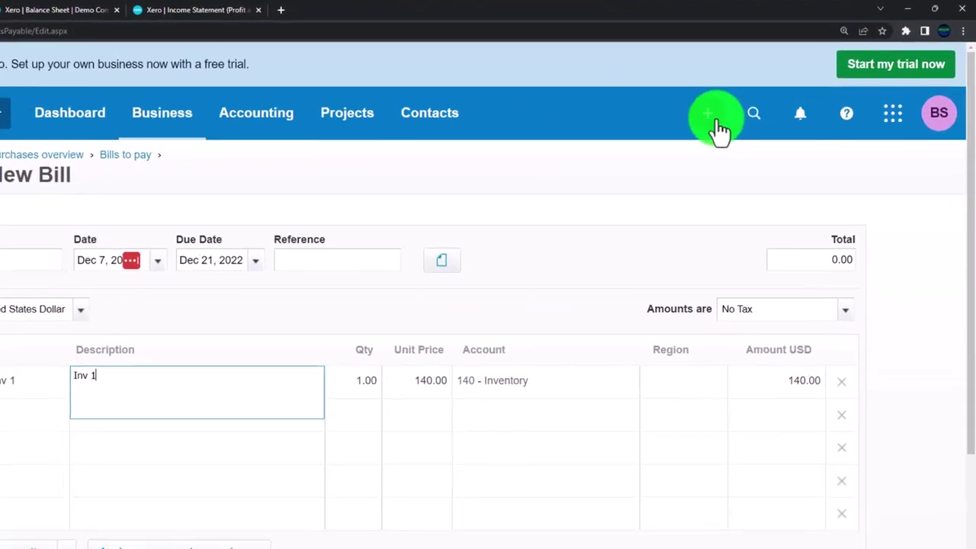
- Start a spend money transaction from the Checking Account and add the item Inv 1 to its first line
{"action": "left_click", "coordinate": [748, 99]}
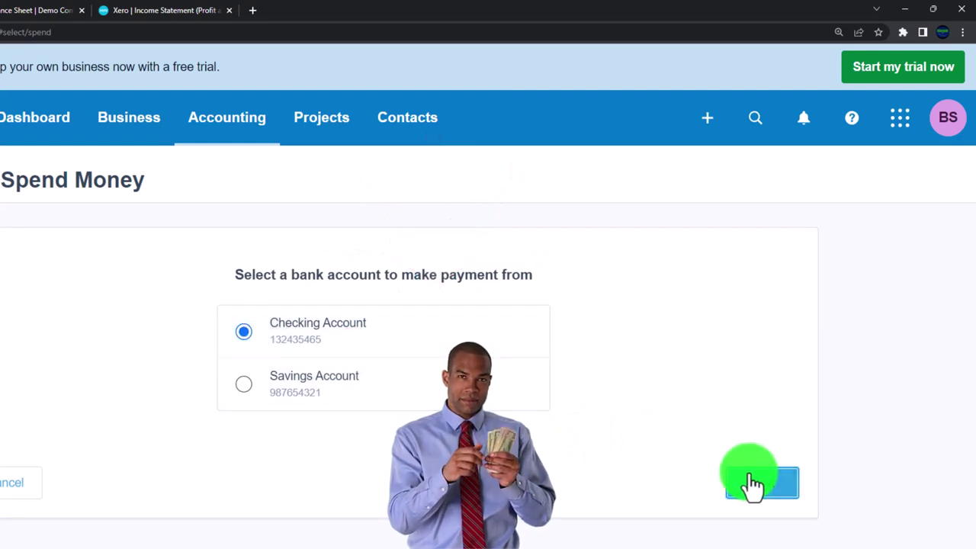
{"action": "left_click", "coordinate": [752, 484]}
{"action": "left_click", "coordinate": [62, 416]}
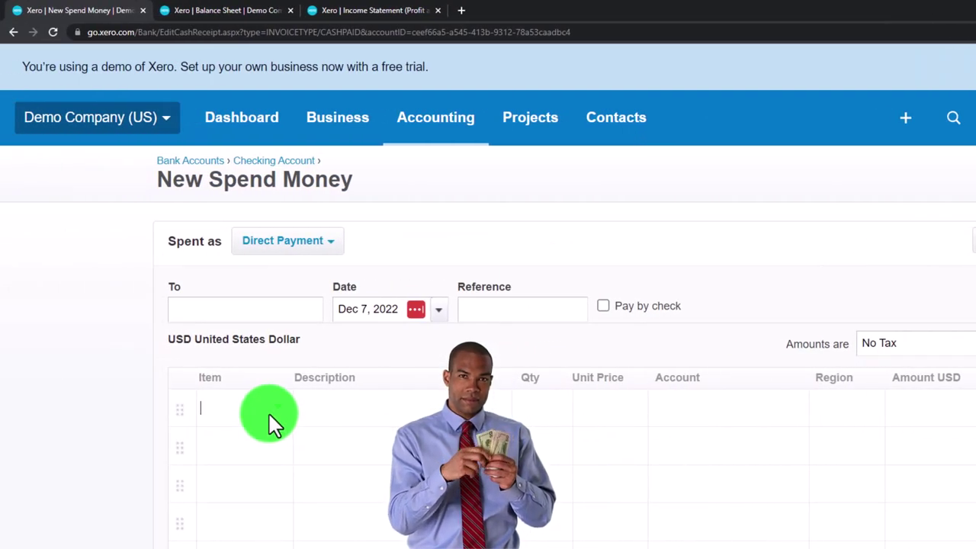
{"action": "type", "text": "inv"}
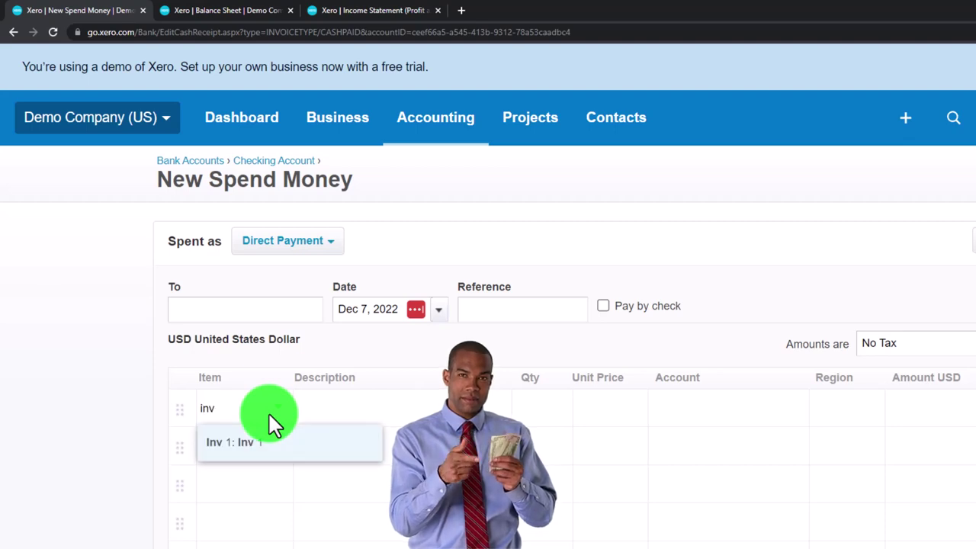
{"action": "key", "text": "Tab"}
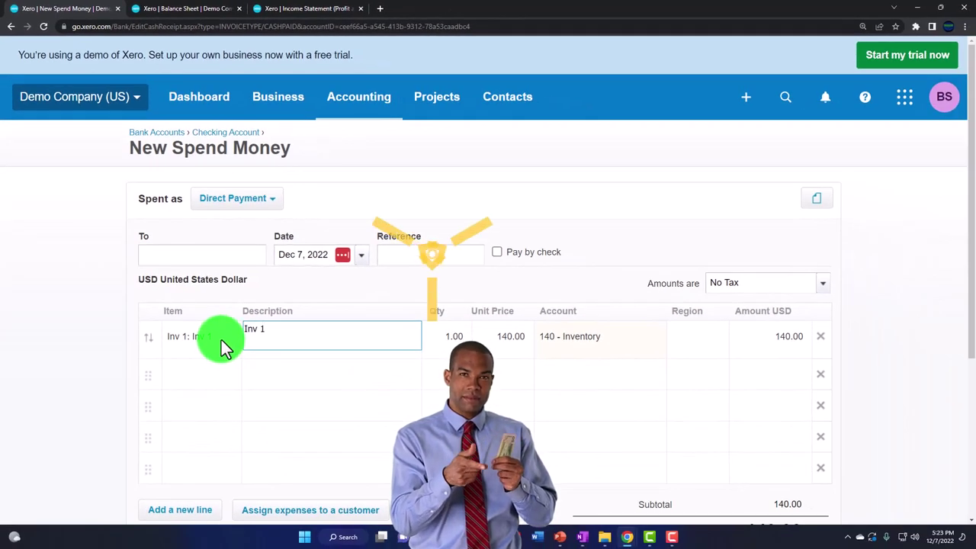
- Start a new purchase order and add the item Inv 1 to its first line
{"action": "left_click", "coordinate": [746, 101]}
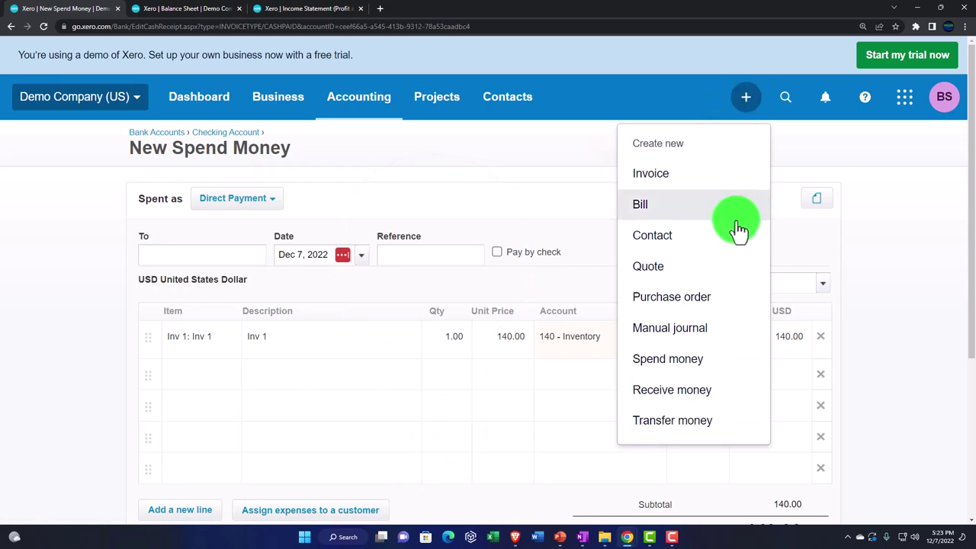
{"action": "left_click", "coordinate": [700, 298]}
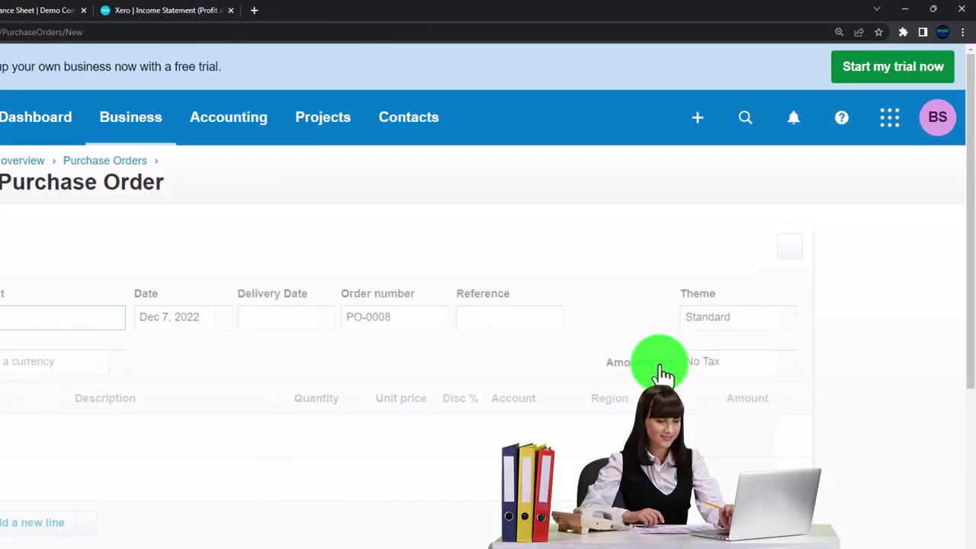
{"action": "left_click", "coordinate": [52, 441]}
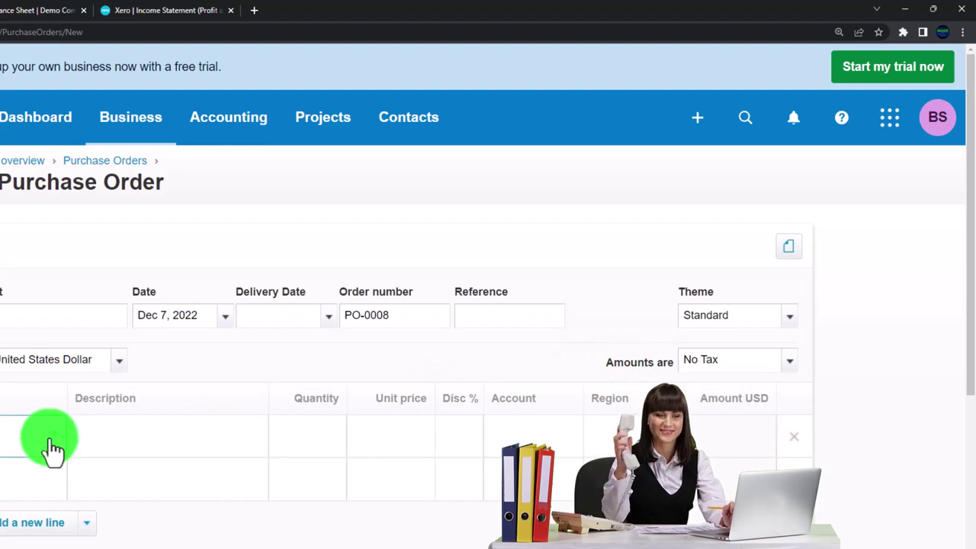
{"action": "type", "text": "Inv"}
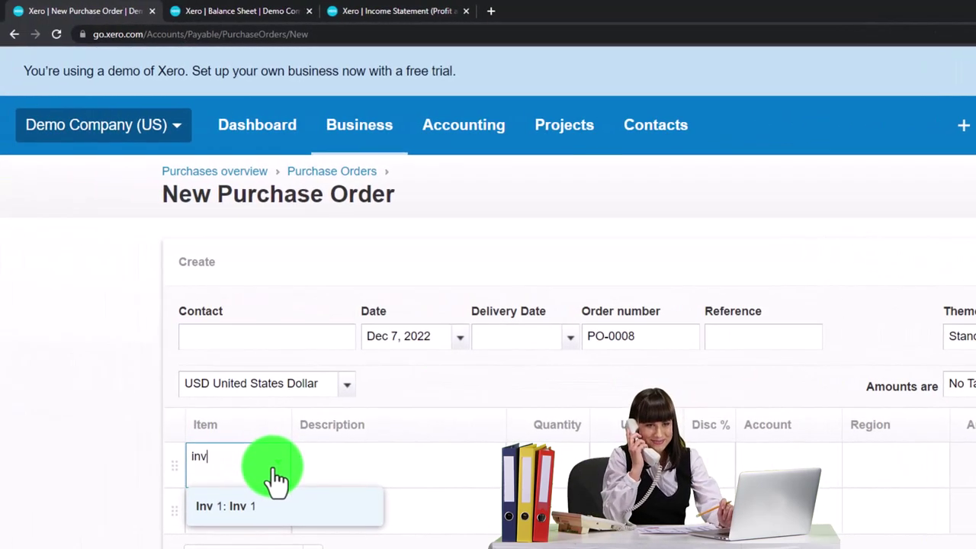
{"action": "key", "text": "Return"}
{"action": "key", "text": "Tab"}
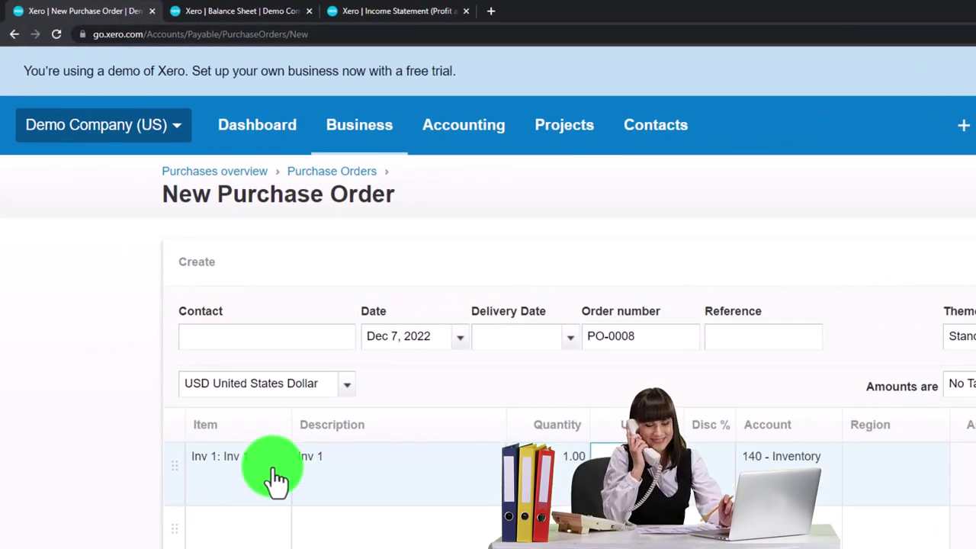
{"action": "key", "text": "Tab"}
{"action": "key", "text": "Tab"}
{"action": "key", "text": "Tab"}
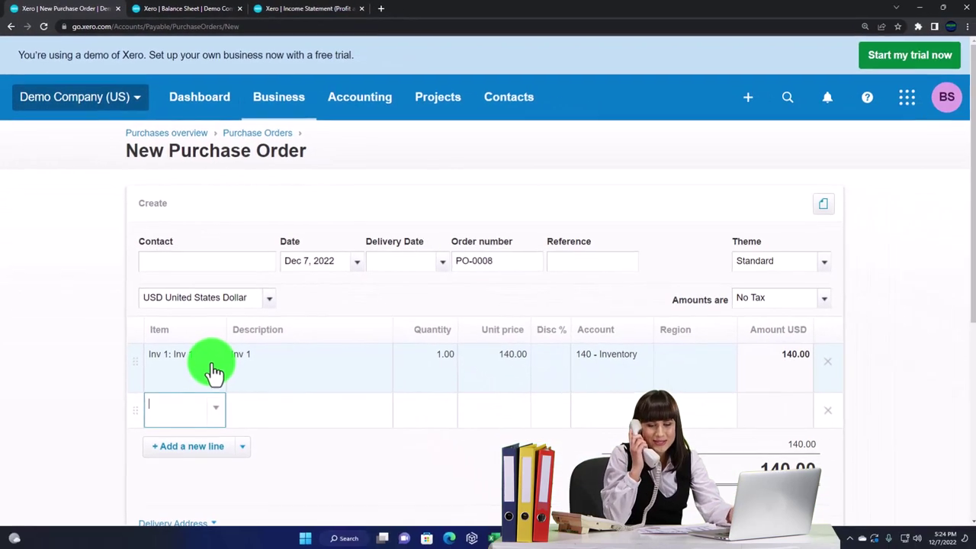
- Open the new item form from the purchase order's second line, review its purchase, sell and track options, and close it without saving
{"action": "left_click", "coordinate": [226, 411]}
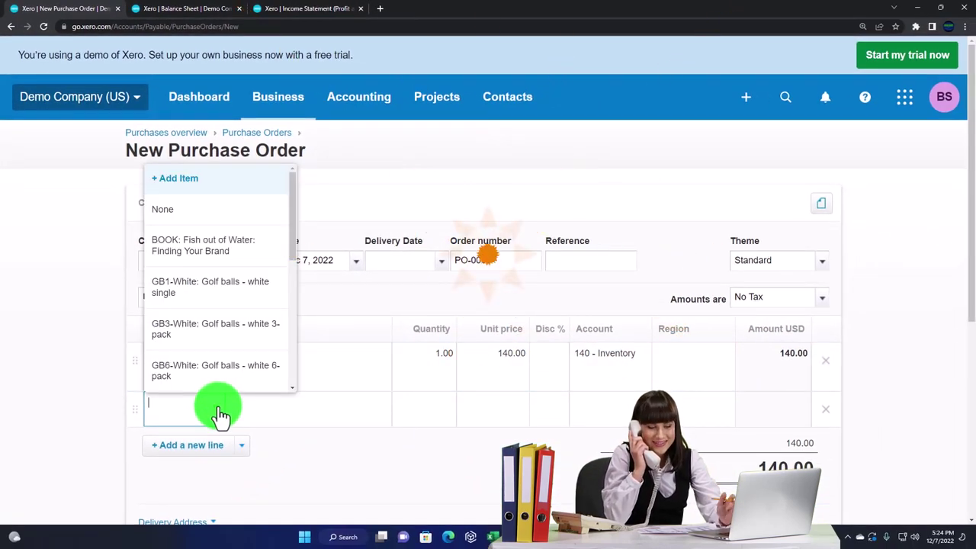
{"action": "left_click", "coordinate": [175, 183]}
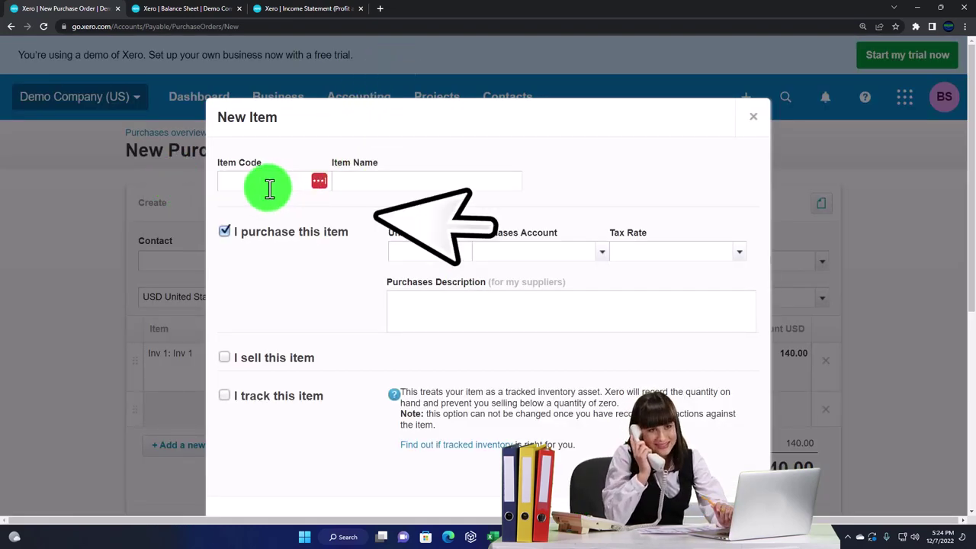
{"action": "scroll", "coordinate": [319, 296], "scroll_direction": "down", "scroll_amount": 2}
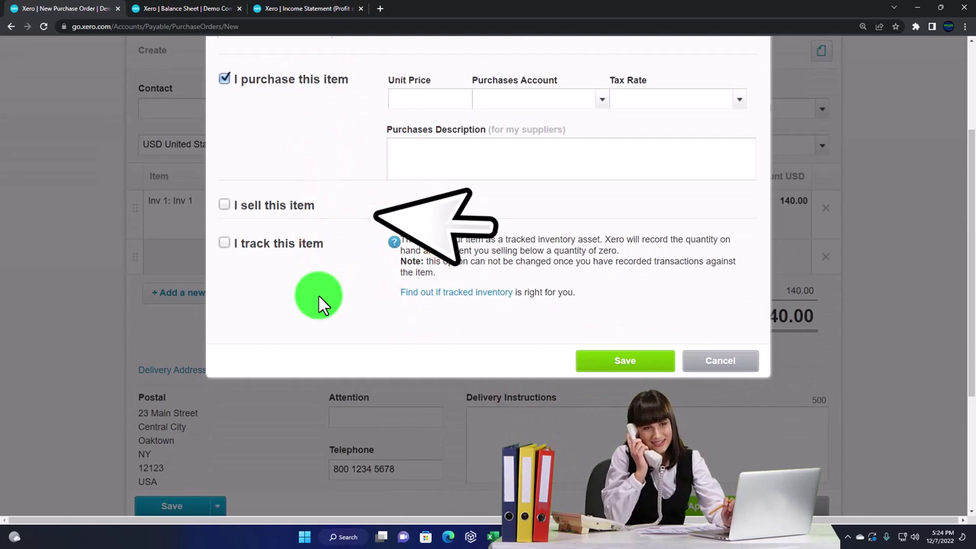
{"action": "scroll", "coordinate": [319, 296], "scroll_direction": "up", "scroll_amount": 2}
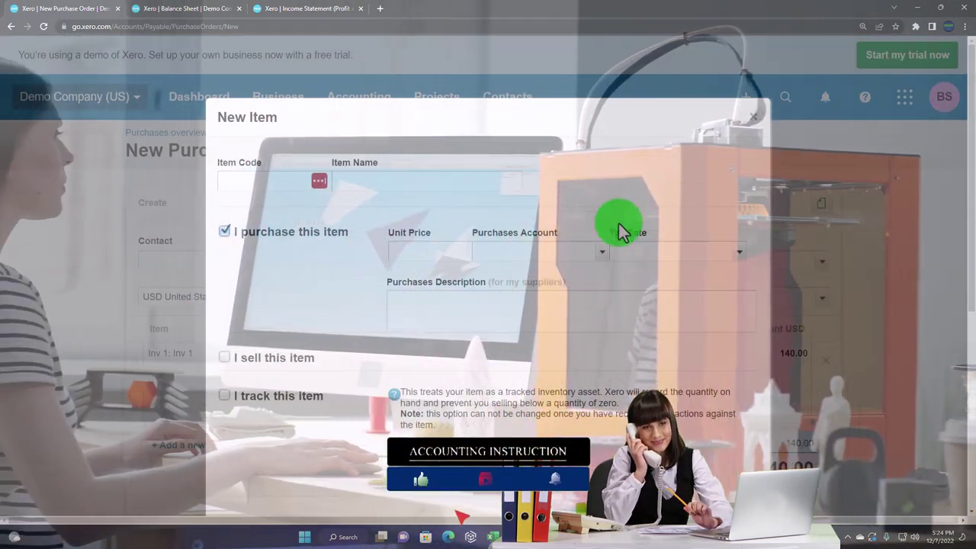
{"action": "left_click", "coordinate": [754, 133]}
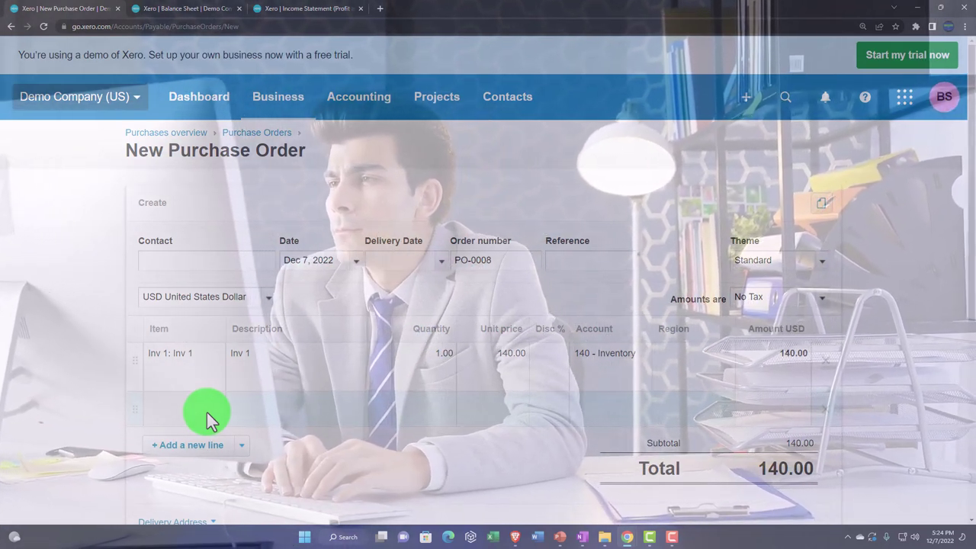
- Leave the purchase order and open the products and services list
{"action": "left_click", "coordinate": [275, 107]}
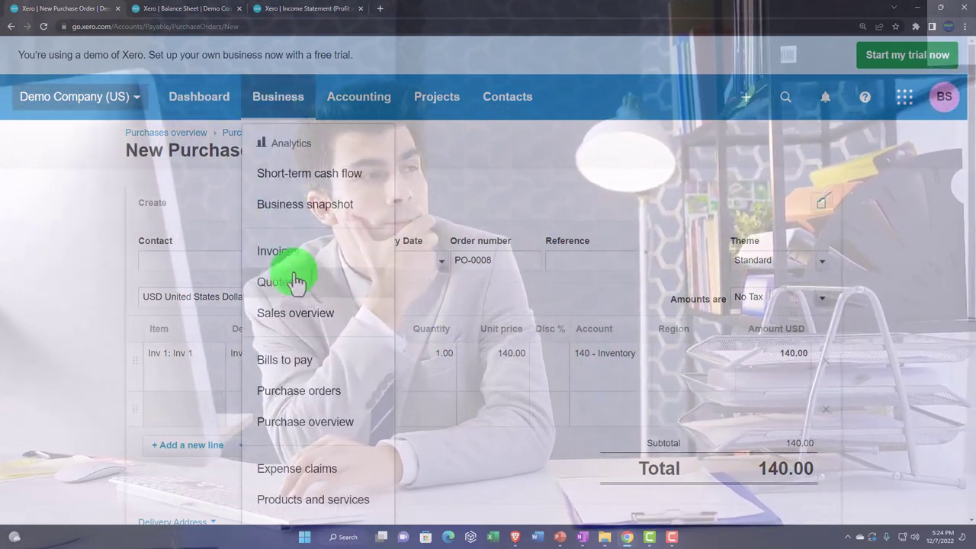
{"action": "scroll", "coordinate": [310, 412], "scroll_direction": "down", "scroll_amount": 1}
{"action": "left_click", "coordinate": [312, 450]}
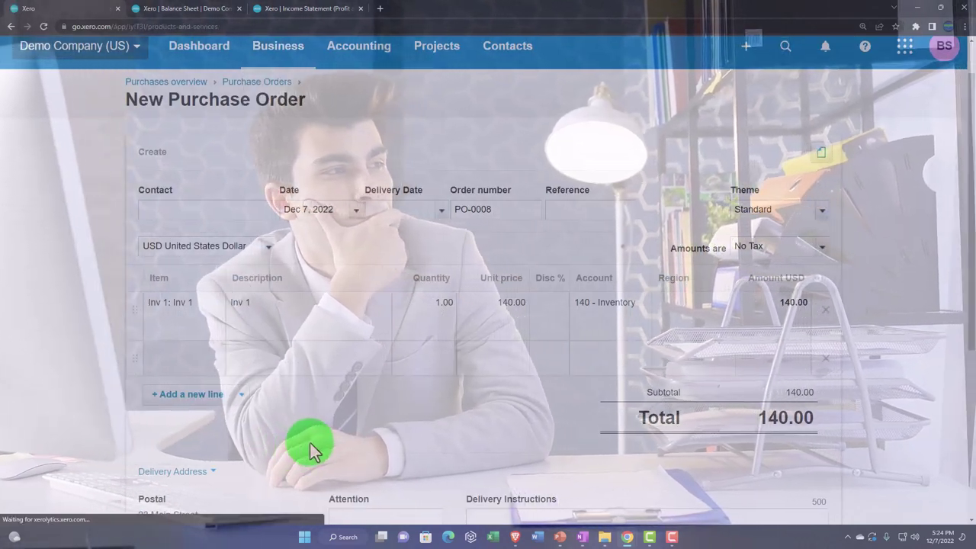